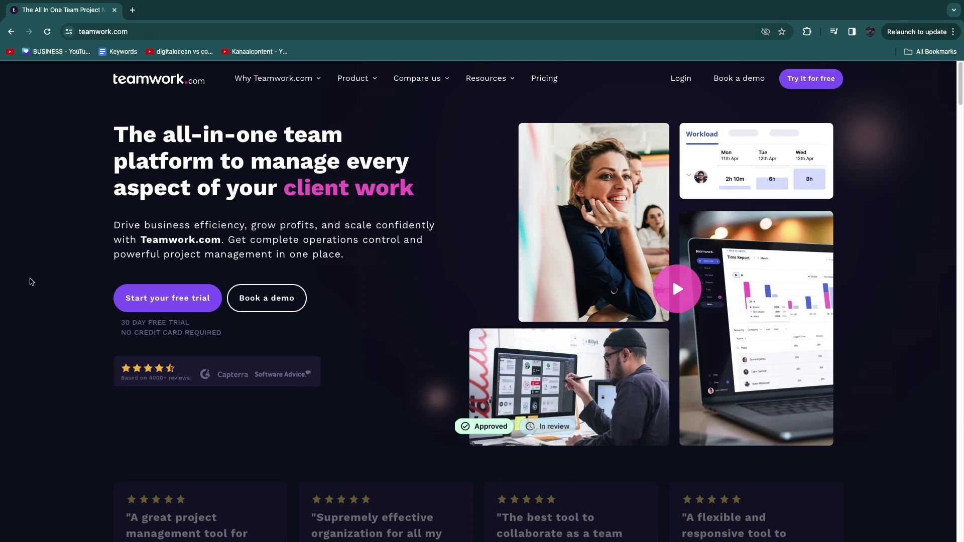
- Open the pricing plans and review the Free plan's description and user limit
{"action": "left_click", "coordinate": [543, 80]}
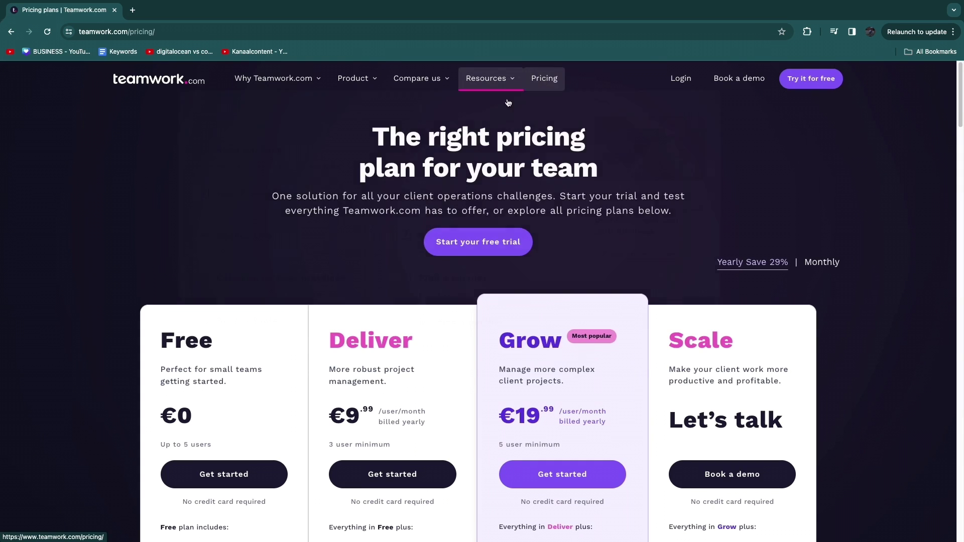
{"action": "scroll", "coordinate": [114, 431], "scroll_direction": "down", "scroll_amount": 3}
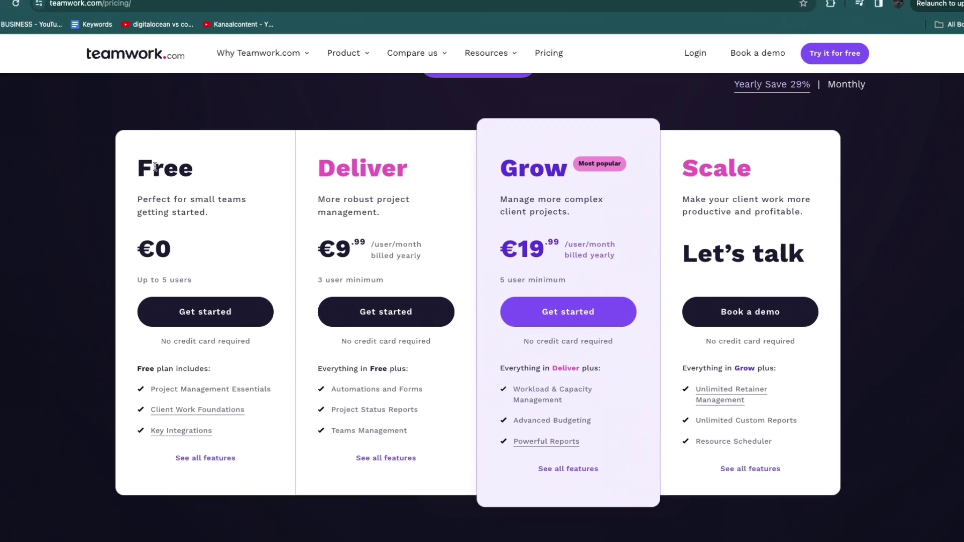
{"action": "double_click", "coordinate": [155, 168]}
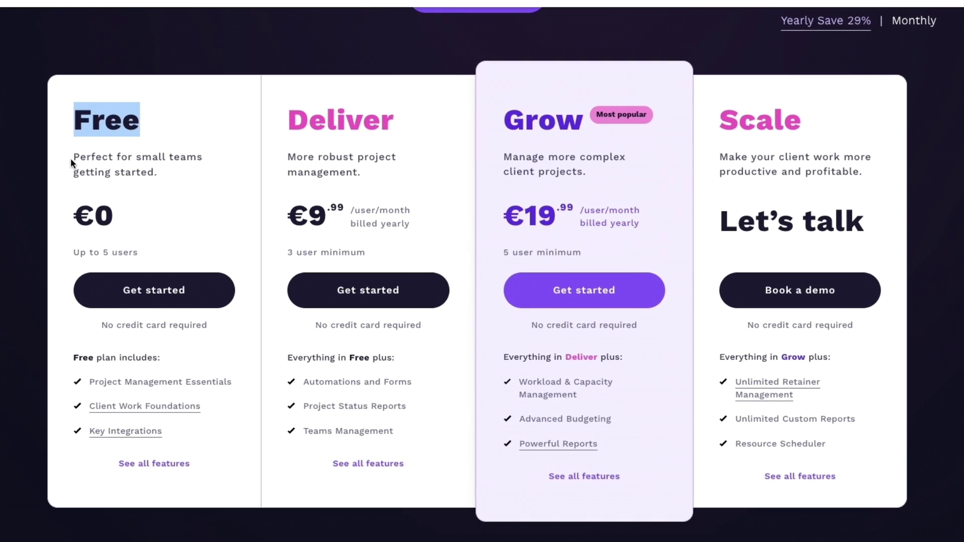
{"action": "left_click_drag", "start_coordinate": [135, 200], "coordinate": [230, 209]}
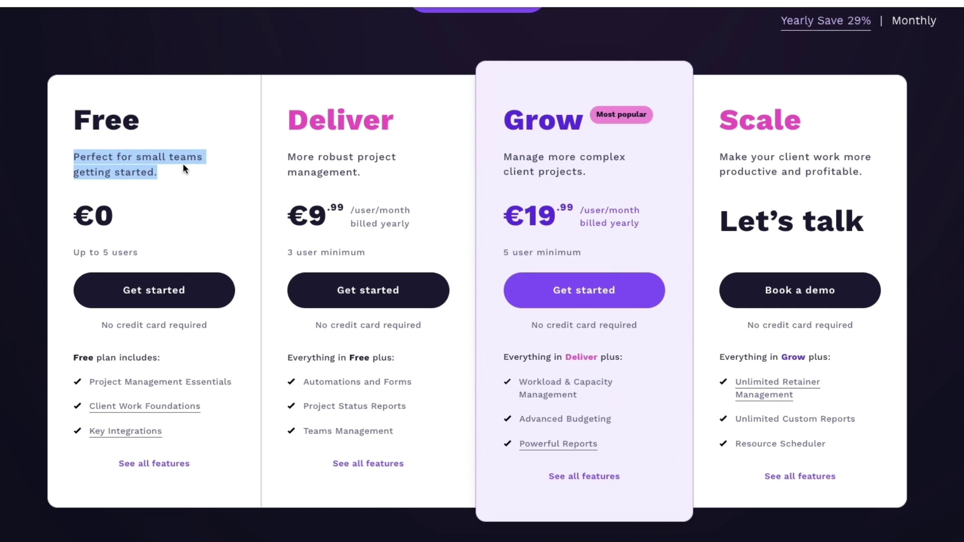
{"action": "left_click_drag", "start_coordinate": [70, 250], "coordinate": [178, 250]}
{"action": "left_click", "coordinate": [179, 249]}
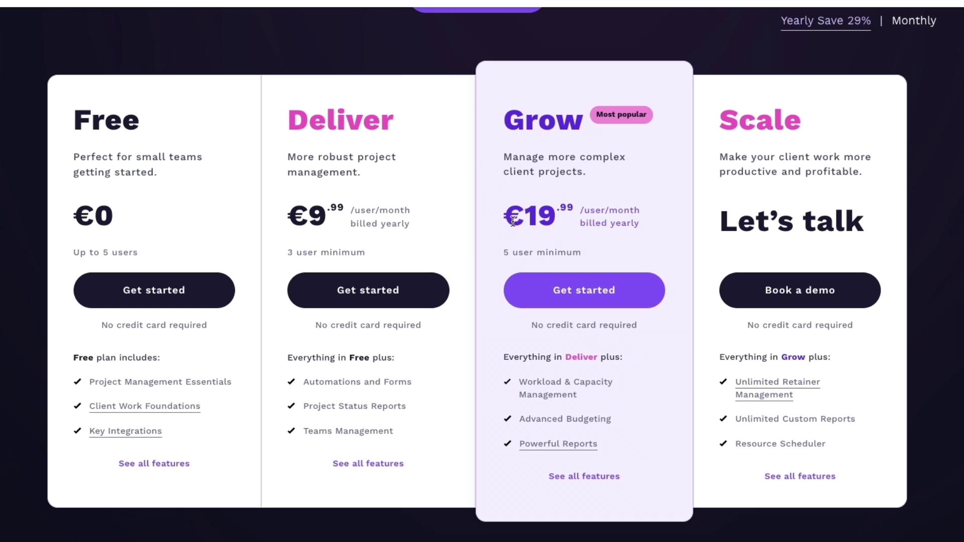
- Review the Deliver plan's description, yearly price, user minimum and included features
{"action": "left_click_drag", "start_coordinate": [354, 209], "coordinate": [400, 210]}
{"action": "left_click", "coordinate": [378, 173]}
{"action": "left_click_drag", "start_coordinate": [288, 226], "coordinate": [343, 204]}
{"action": "left_click", "coordinate": [363, 190]}
{"action": "left_click_drag", "start_coordinate": [285, 253], "coordinate": [395, 247]}
{"action": "left_click", "coordinate": [396, 246]}
{"action": "triple_click", "coordinate": [316, 382]}
{"action": "left_click_drag", "start_coordinate": [310, 405], "coordinate": [406, 407]}
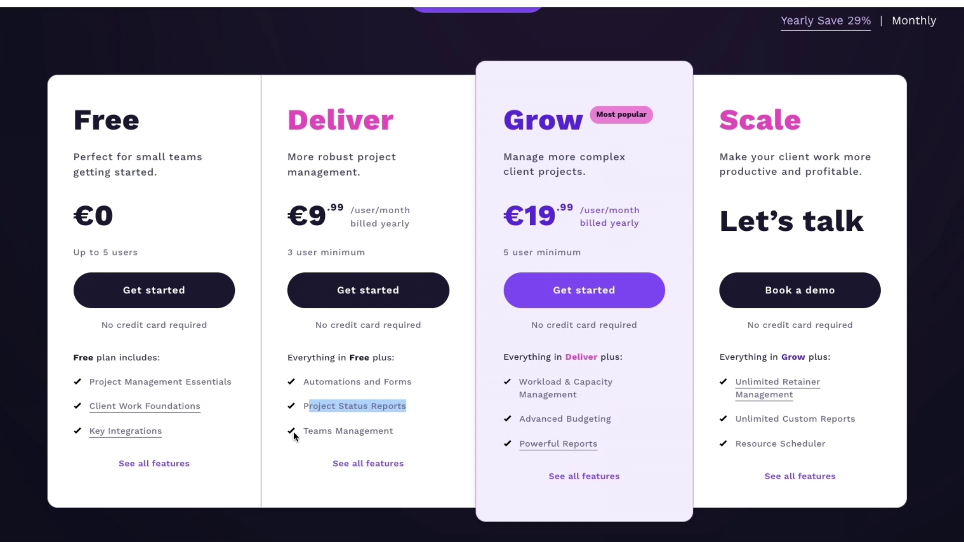
{"action": "triple_click", "coordinate": [347, 431]}
{"action": "left_click", "coordinate": [187, 247]}
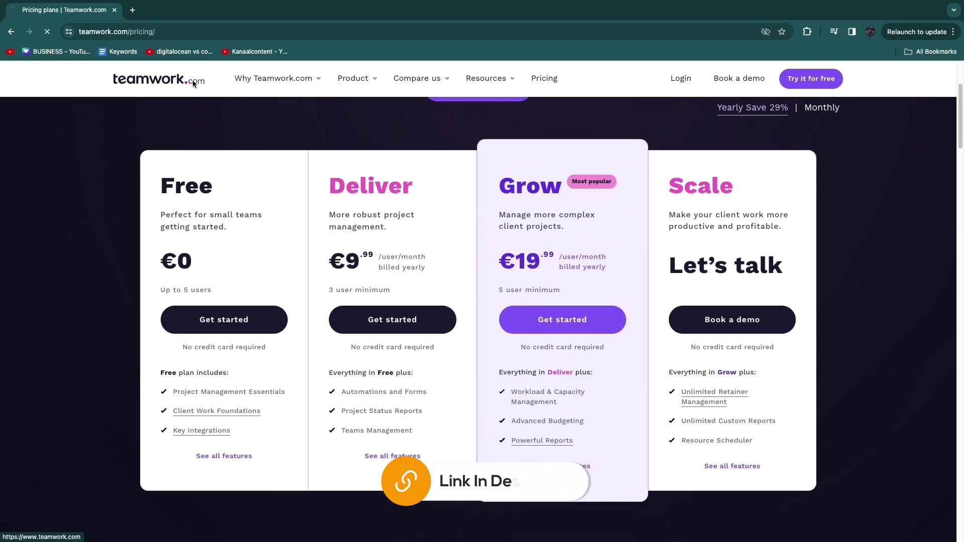
- Return to the Teamwork.com homepage, check the free trial terms and start the free trial sign-up
{"action": "left_click", "coordinate": [192, 80]}
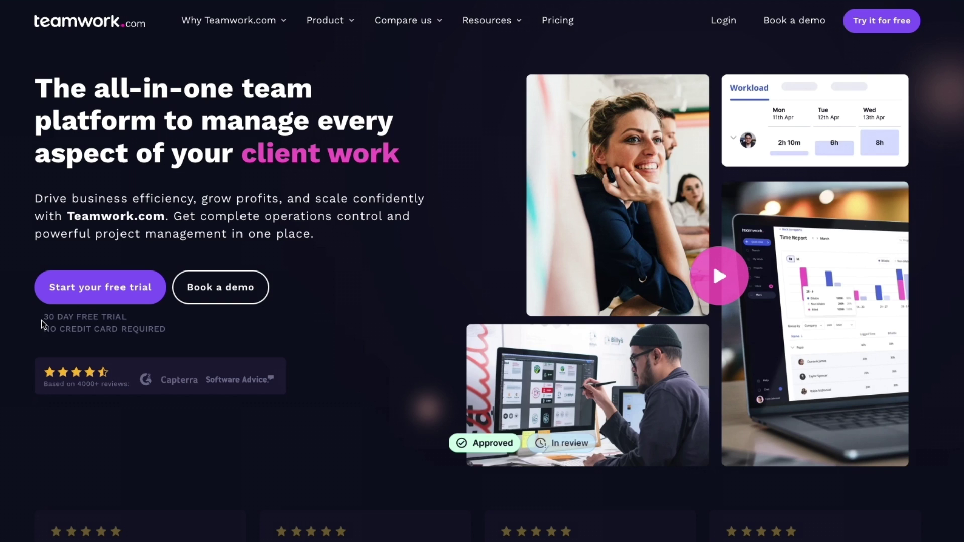
{"action": "left_click_drag", "start_coordinate": [119, 321], "coordinate": [157, 346]}
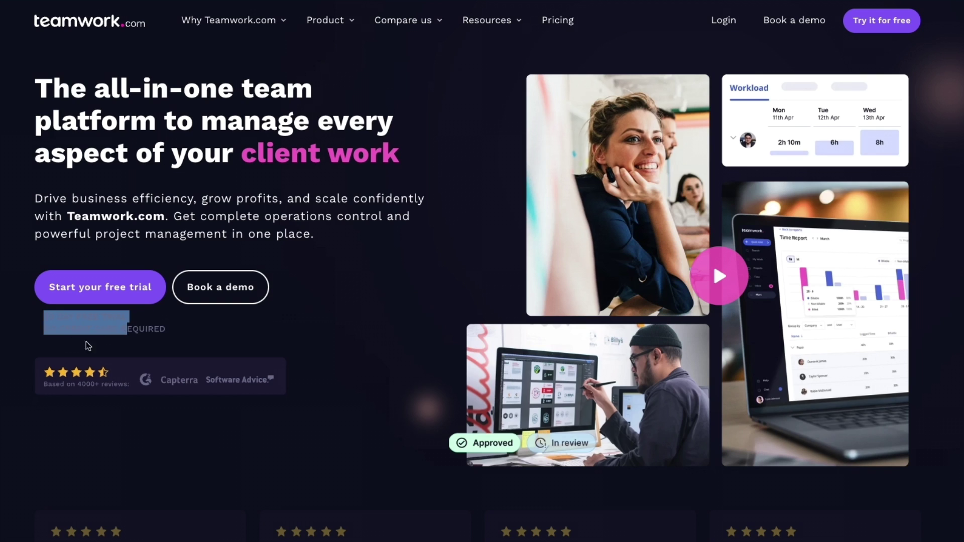
{"action": "left_click", "coordinate": [33, 327]}
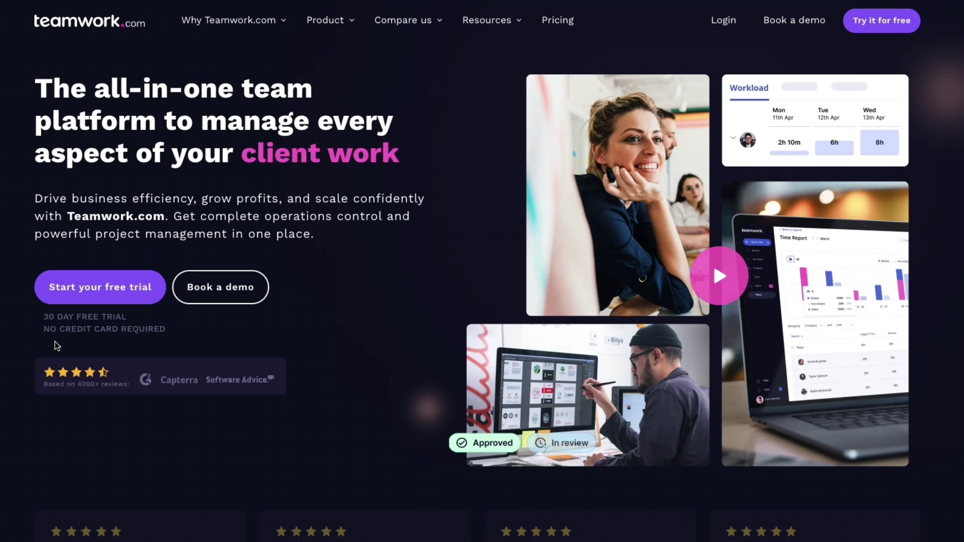
{"action": "left_click", "coordinate": [97, 284]}
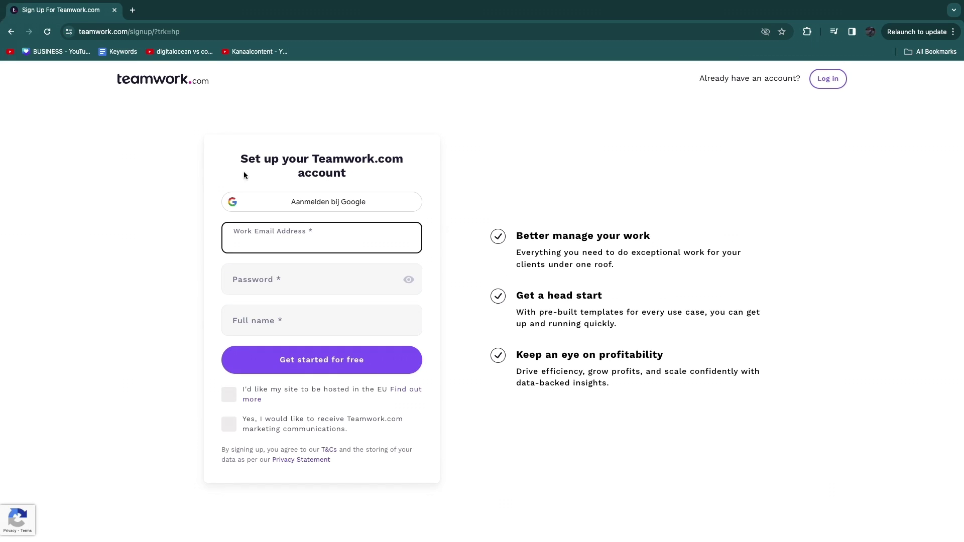
{"action": "left_click_drag", "start_coordinate": [238, 162], "coordinate": [444, 164]}
{"action": "left_click", "coordinate": [456, 183]}
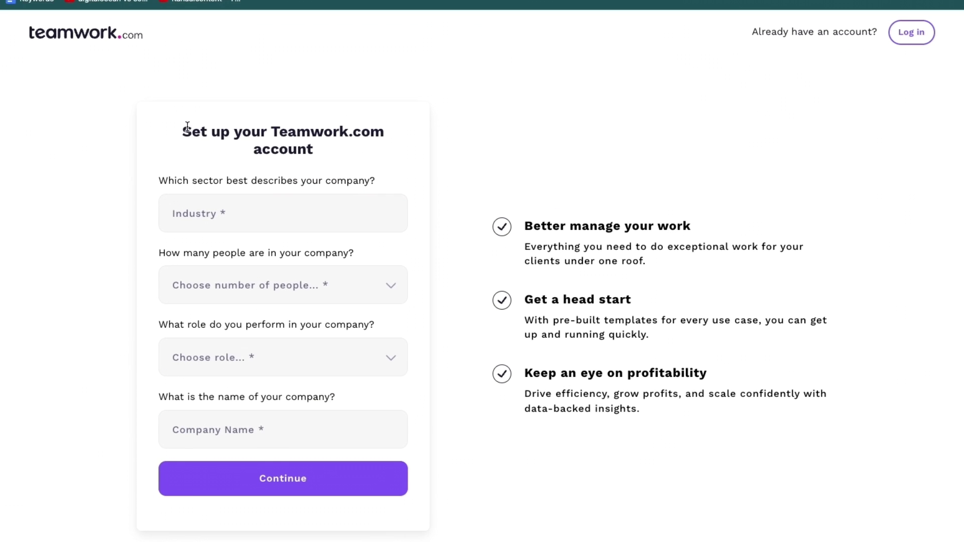
- Look through the industry options in the account setup form and set the company's sector to Marketing Agency
{"action": "left_click_drag", "start_coordinate": [186, 126], "coordinate": [383, 155]}
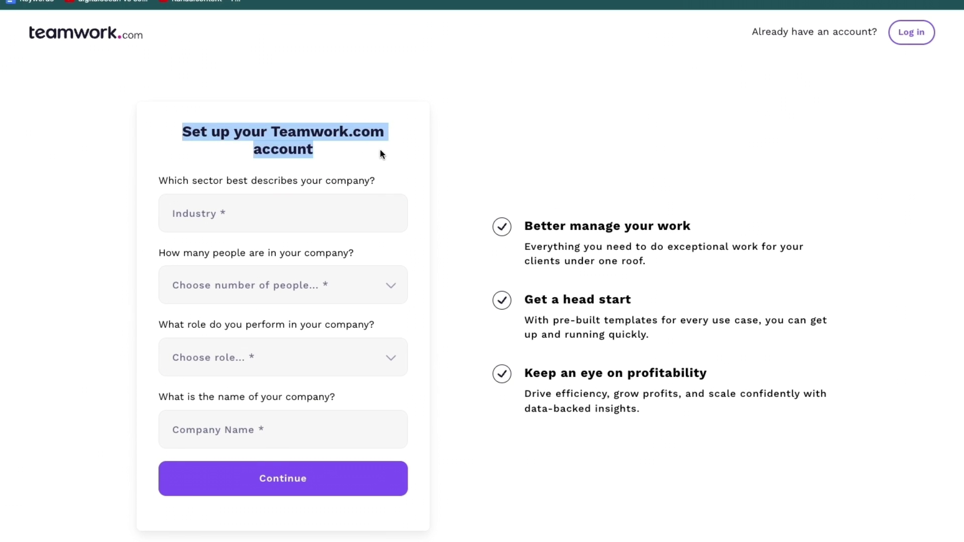
{"action": "left_click", "coordinate": [390, 155]}
{"action": "left_click_drag", "start_coordinate": [157, 181], "coordinate": [391, 191]}
{"action": "left_click", "coordinate": [297, 208]}
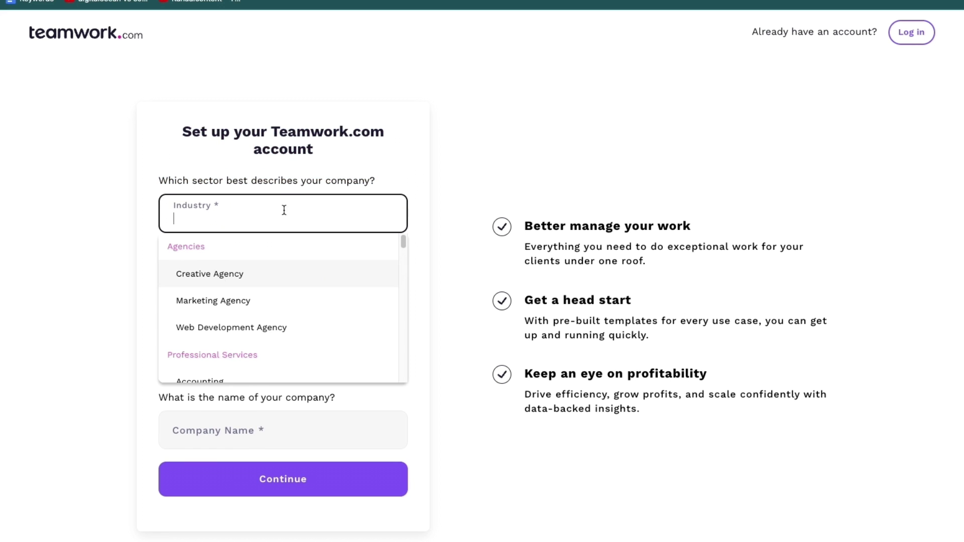
{"action": "scroll", "coordinate": [243, 289], "scroll_direction": "down", "scroll_amount": 3}
{"action": "scroll", "coordinate": [239, 312], "scroll_direction": "up", "scroll_amount": 3}
{"action": "scroll", "coordinate": [226, 302], "scroll_direction": "down", "scroll_amount": 1}
{"action": "scroll", "coordinate": [190, 280], "scroll_direction": "up", "scroll_amount": 1}
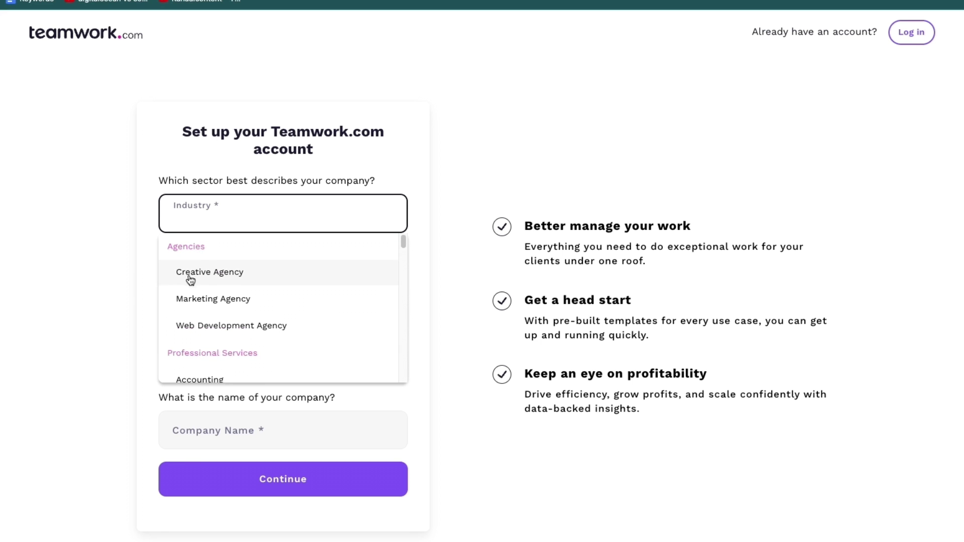
{"action": "scroll", "coordinate": [201, 281], "scroll_direction": "down", "scroll_amount": 10}
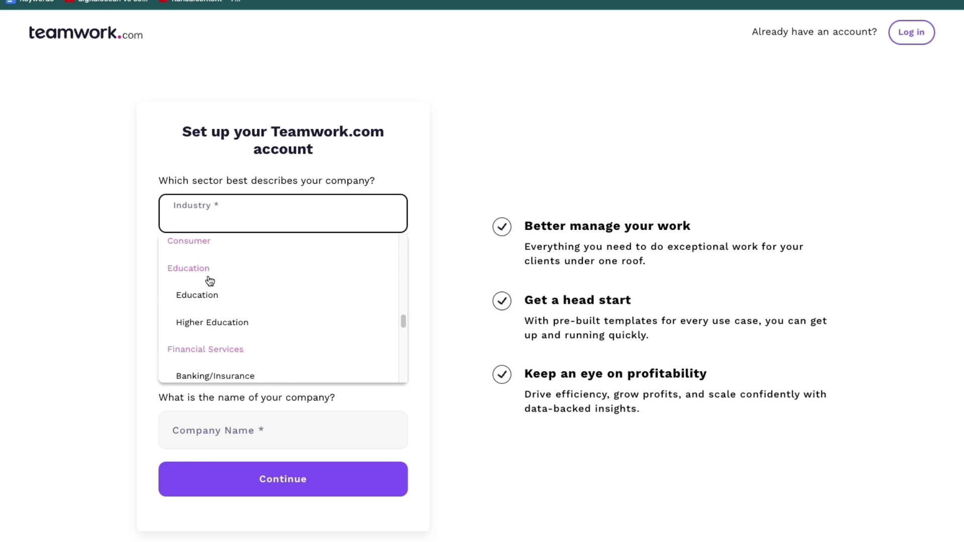
{"action": "scroll", "coordinate": [209, 280], "scroll_direction": "down", "scroll_amount": 2}
{"action": "scroll", "coordinate": [226, 306], "scroll_direction": "up", "scroll_amount": 10}
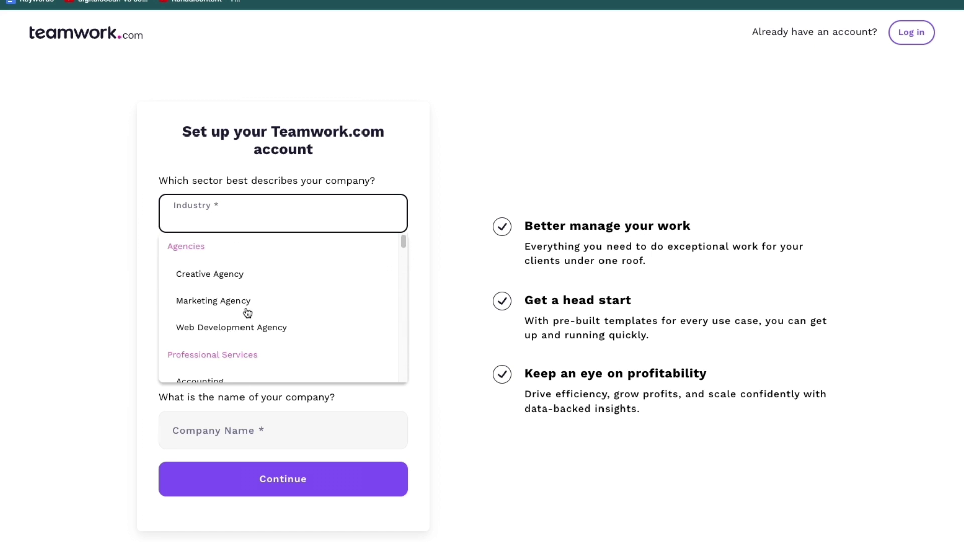
{"action": "scroll", "coordinate": [267, 335], "scroll_direction": "down", "scroll_amount": 4}
{"action": "scroll", "coordinate": [245, 329], "scroll_direction": "up", "scroll_amount": 4}
{"action": "left_click", "coordinate": [228, 300]}
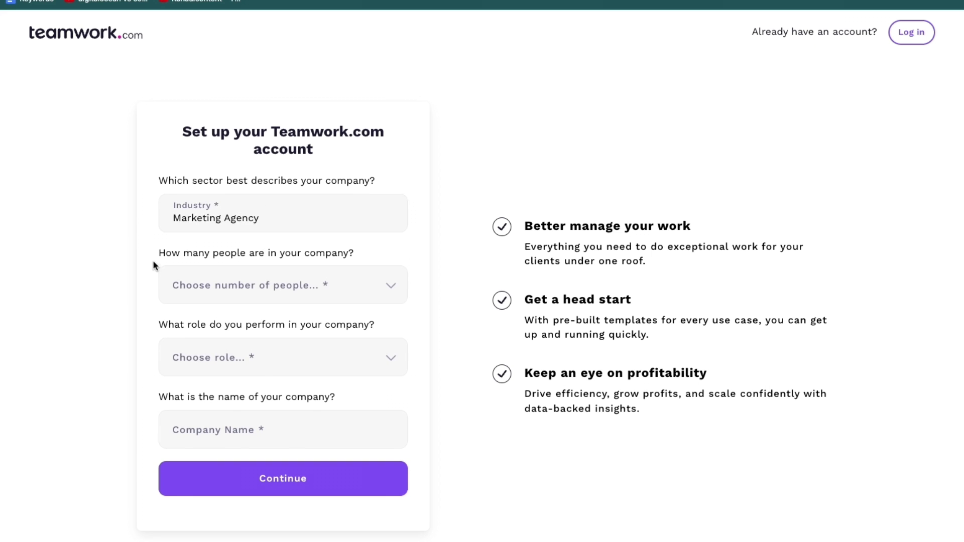
- Set the company size to 6-10 people and the role to C-Level, Partner, Founder, Director, VP
{"action": "left_click_drag", "start_coordinate": [153, 262], "coordinate": [343, 262]}
{"action": "left_click", "coordinate": [225, 285]}
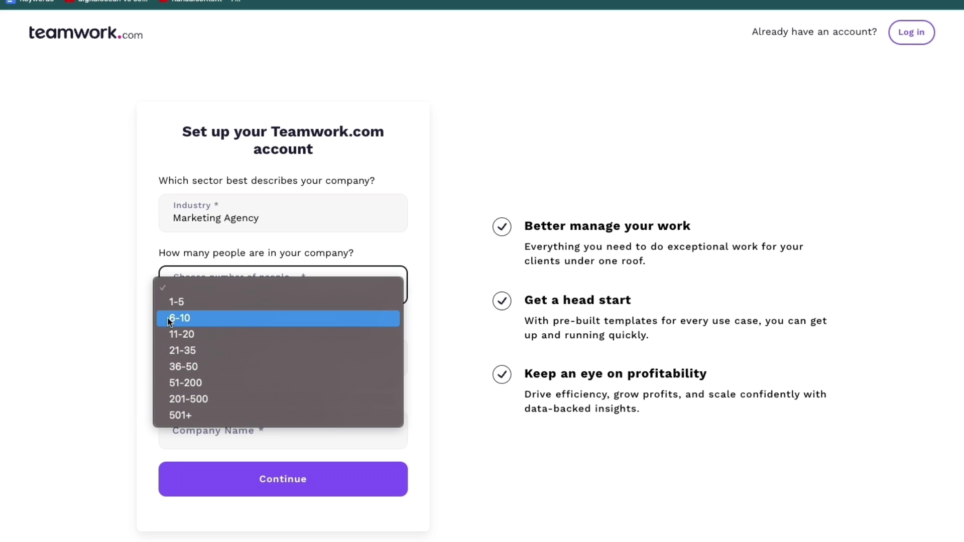
{"action": "left_click", "coordinate": [194, 318]}
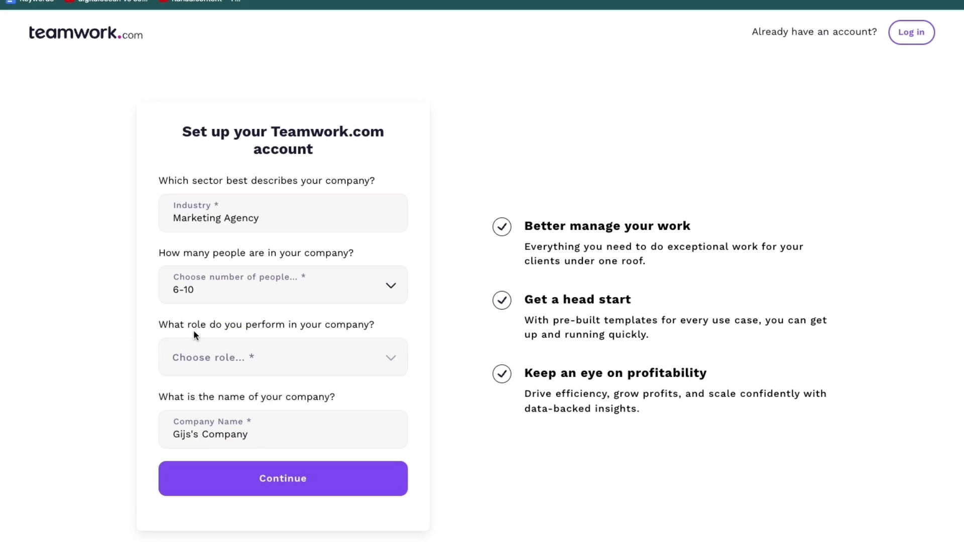
{"action": "left_click_drag", "start_coordinate": [161, 327], "coordinate": [375, 328]}
{"action": "left_click", "coordinate": [344, 360]}
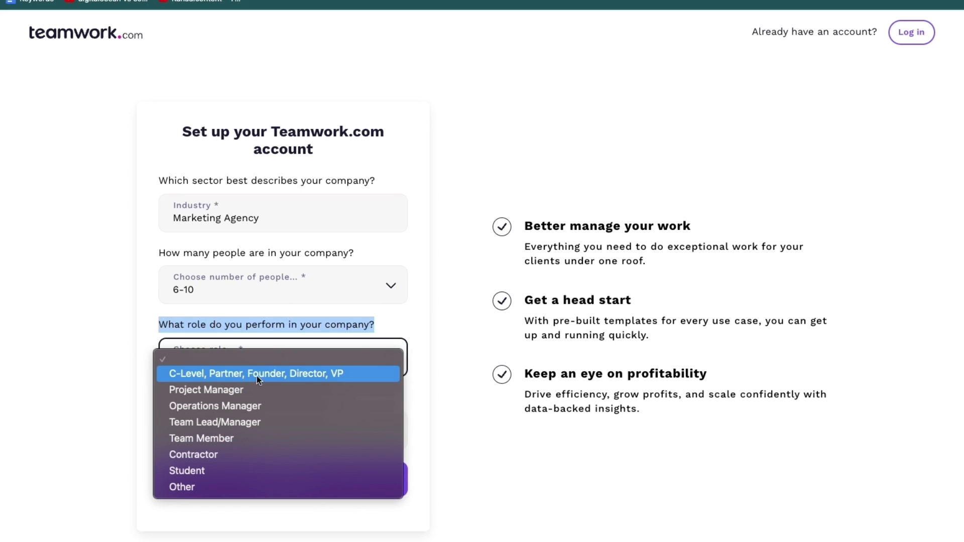
{"action": "left_click", "coordinate": [288, 369]}
- Replace the company name with Dani's Tutorials and submit the company details
{"action": "left_click_drag", "start_coordinate": [161, 402], "coordinate": [326, 402]}
{"action": "left_click", "coordinate": [188, 432]}
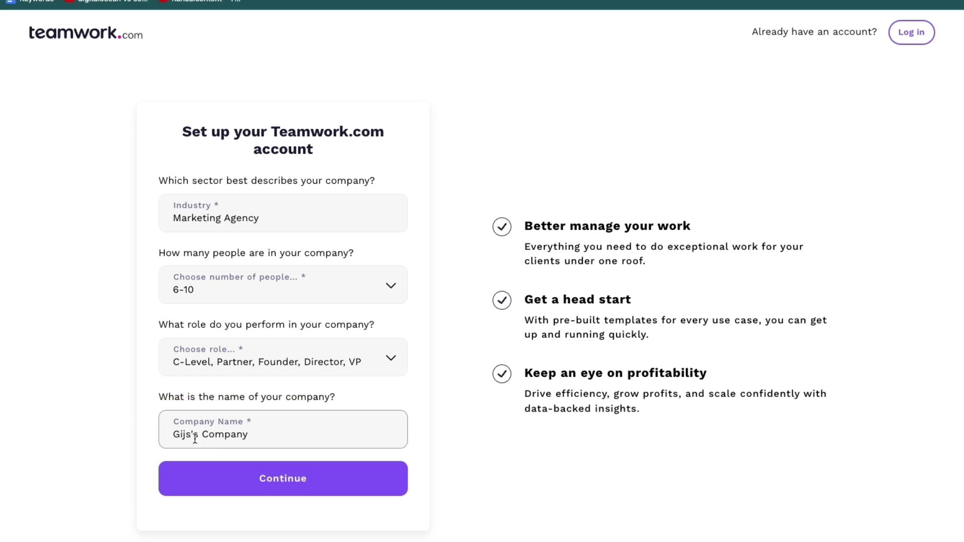
{"action": "triple_click", "coordinate": [182, 434]}
{"action": "type", "text": "Dani's "}
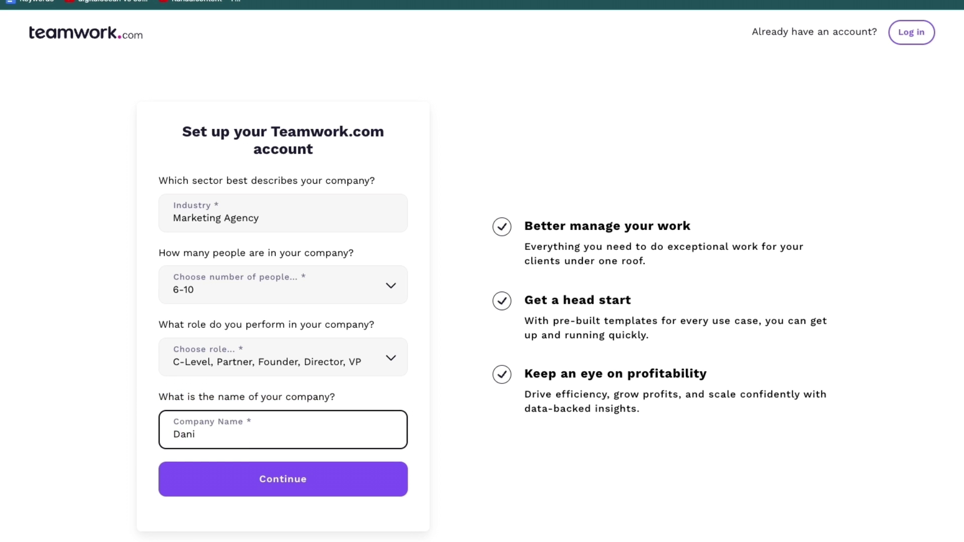
{"action": "type", "text": "Tutorials"}
{"action": "left_click", "coordinate": [242, 492]}
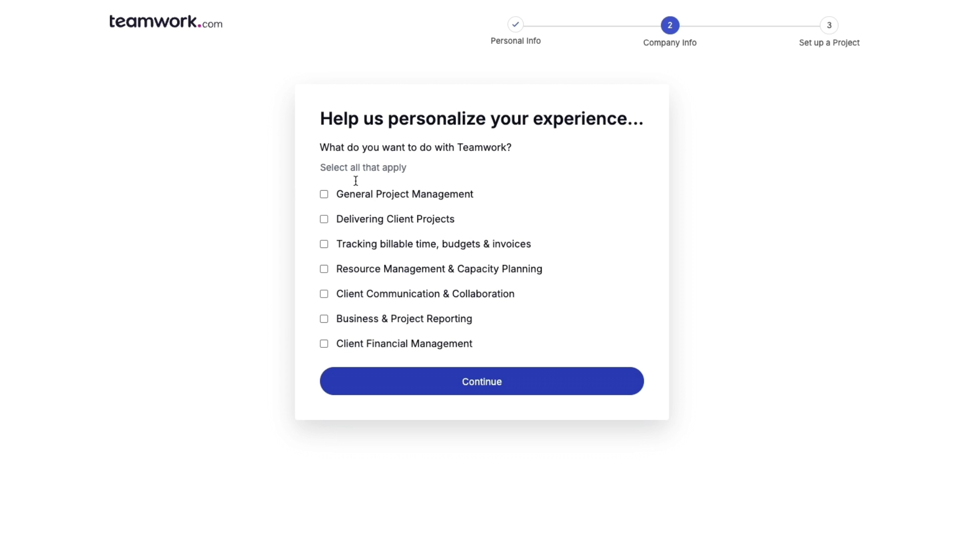
- Choose General Project Management and Delivering Client Projects as the intended uses and continue the onboarding
{"action": "left_click", "coordinate": [326, 195]}
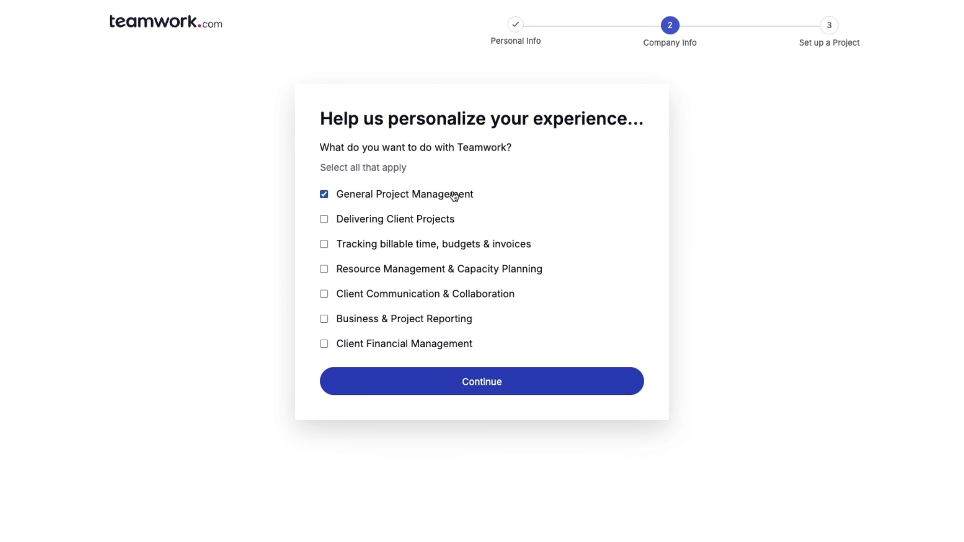
{"action": "left_click", "coordinate": [324, 219]}
{"action": "left_click", "coordinate": [495, 382]}
- Compare the Client and Internal project types, choose Internal for the first project and continue
{"action": "left_click_drag", "start_coordinate": [145, 71], "coordinate": [293, 101]}
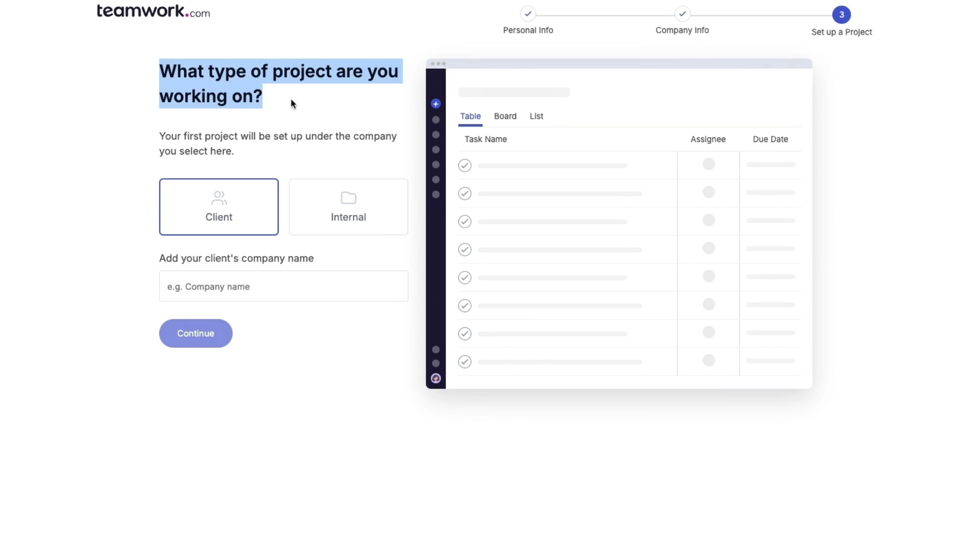
{"action": "left_click", "coordinate": [117, 111]}
{"action": "left_click_drag", "start_coordinate": [154, 133], "coordinate": [284, 153]}
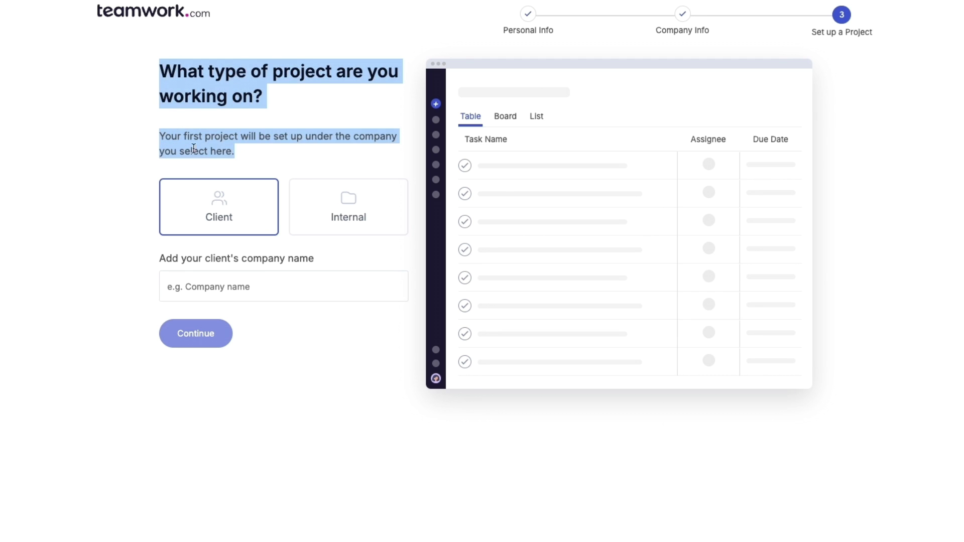
{"action": "left_click", "coordinate": [85, 135]}
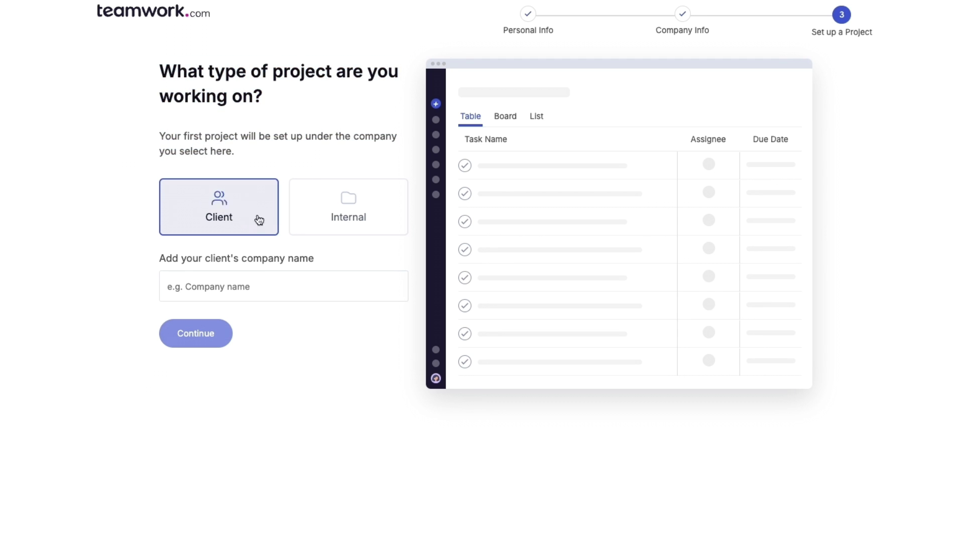
{"action": "left_click", "coordinate": [354, 221]}
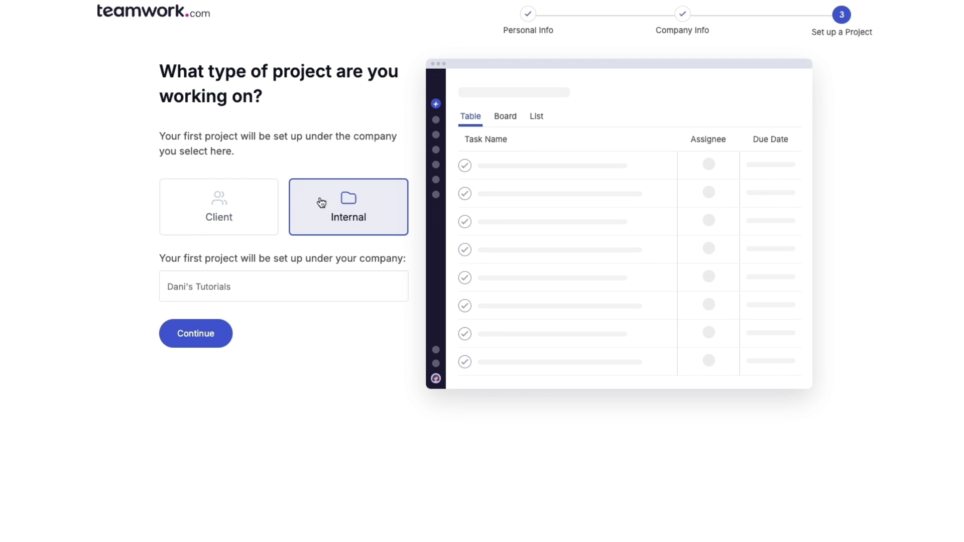
{"action": "left_click", "coordinate": [229, 210]}
{"action": "left_click", "coordinate": [229, 209]}
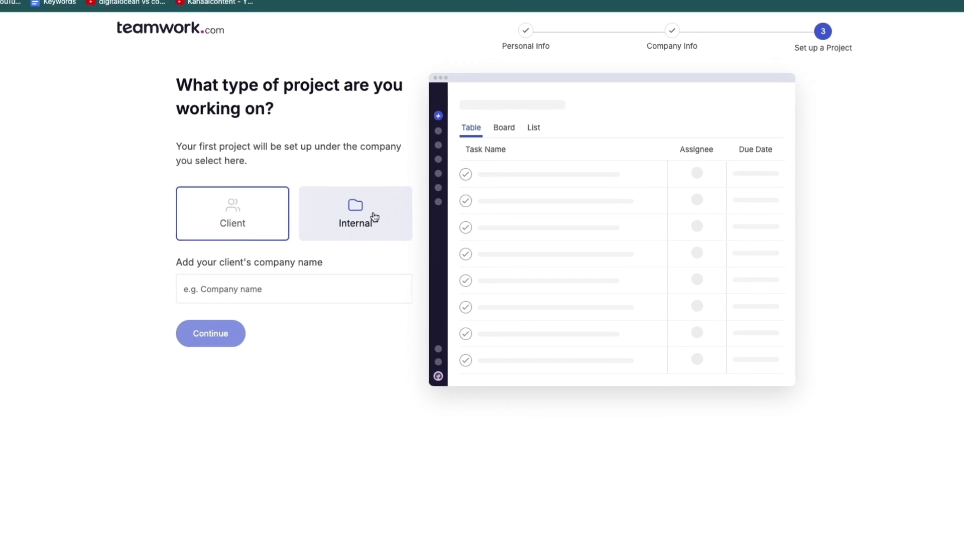
{"action": "left_click", "coordinate": [374, 217]}
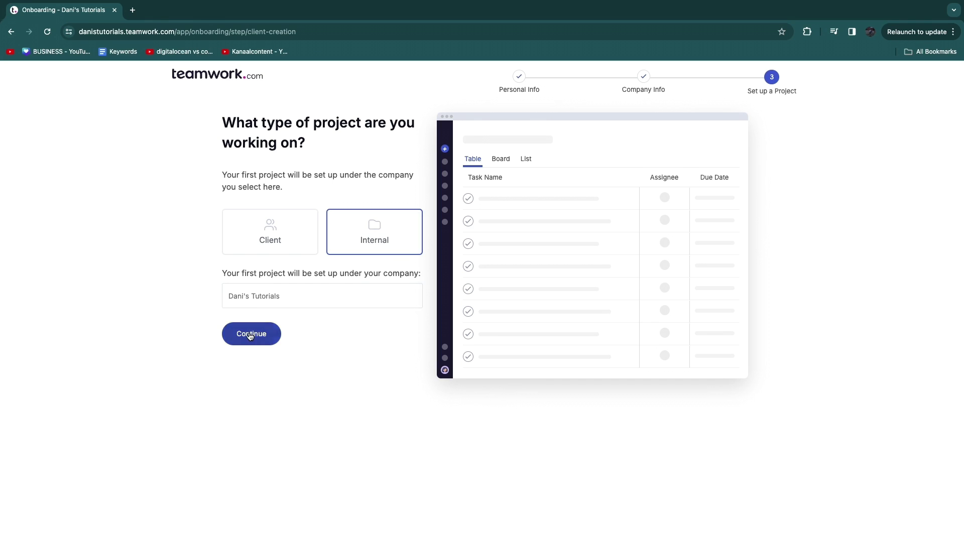
{"action": "left_click", "coordinate": [250, 335]}
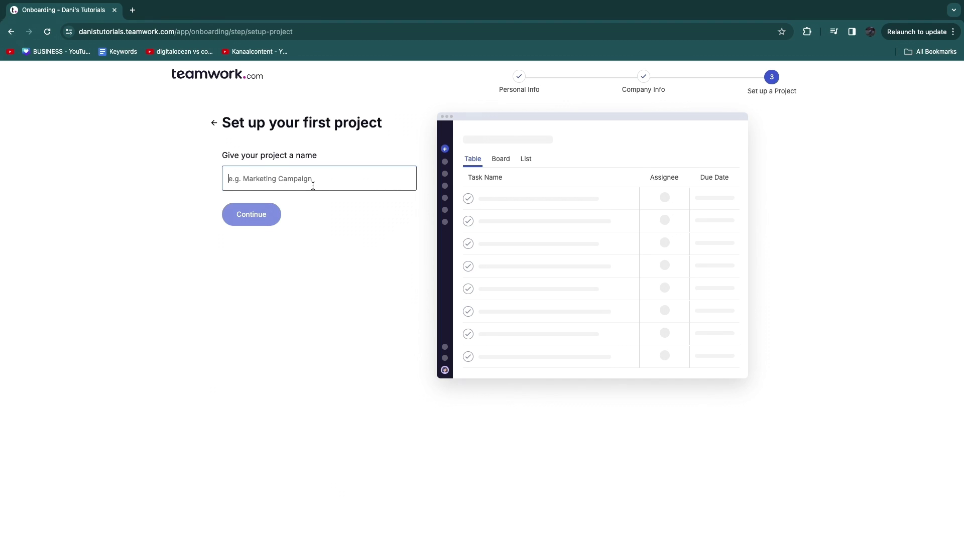
- Name the first project Marketing, continue to task entry and read the question about the first tasks
{"action": "type", "text": "Ma"}
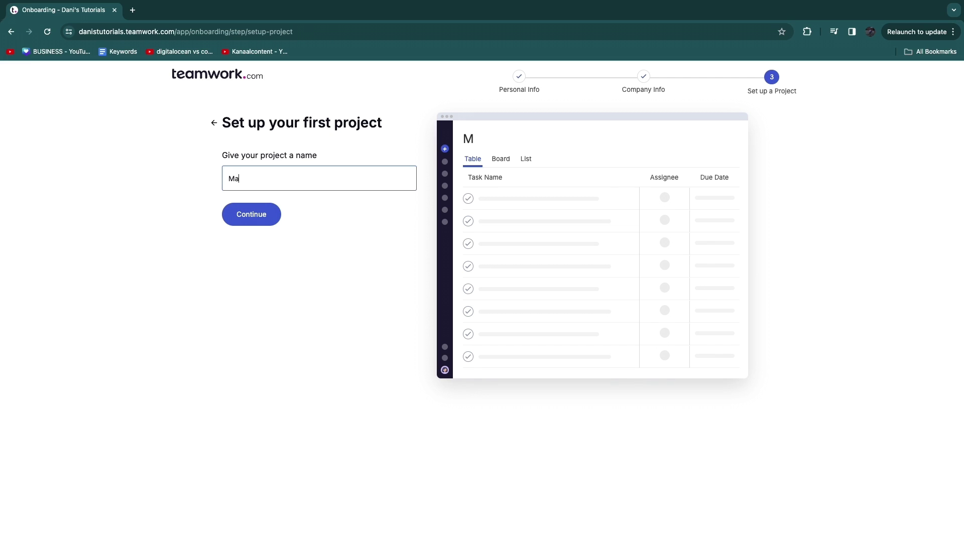
{"action": "type", "text": "rketing"}
{"action": "left_click", "coordinate": [251, 216]}
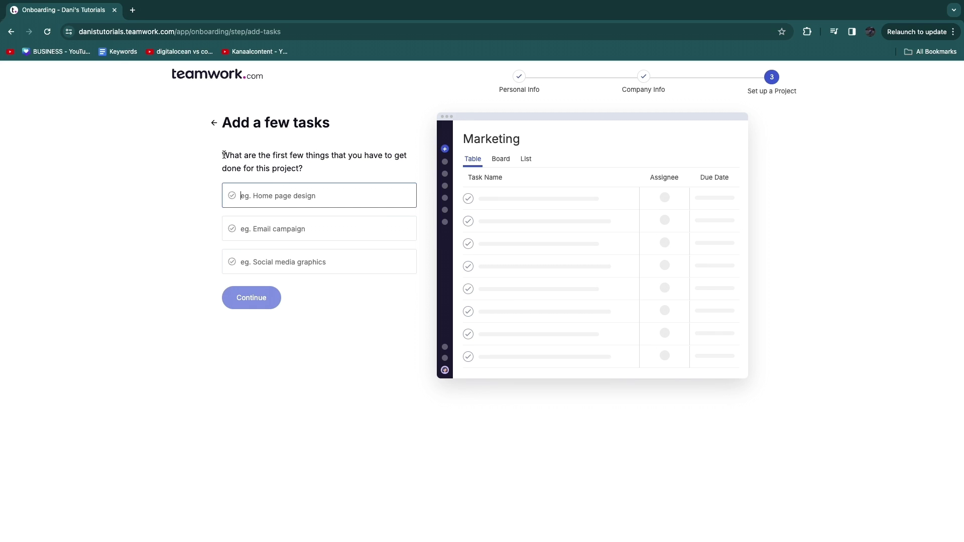
{"action": "left_click_drag", "start_coordinate": [223, 155], "coordinate": [323, 151]}
{"action": "left_click_drag", "start_coordinate": [333, 150], "coordinate": [336, 173]}
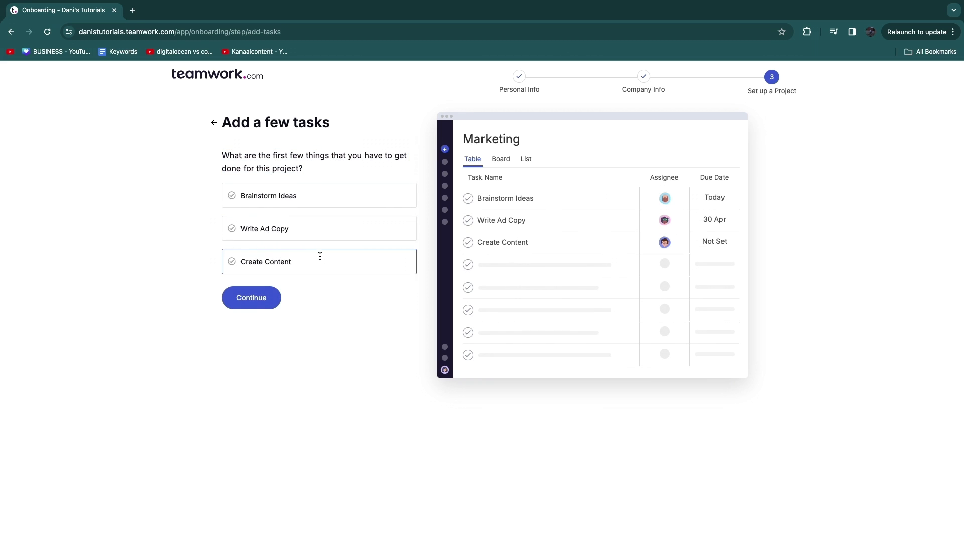
- Keep Brainstorm Ideas, Write Ad Copy and Create Content as the first tasks, continue and read the view selection question
{"action": "left_click", "coordinate": [275, 300]}
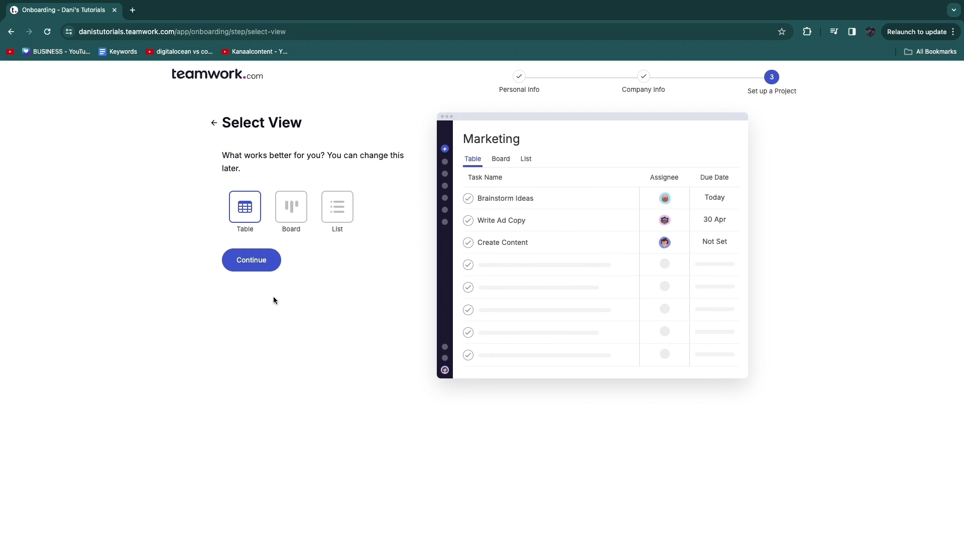
{"action": "left_click_drag", "start_coordinate": [223, 123], "coordinate": [326, 156]}
{"action": "left_click", "coordinate": [376, 166]}
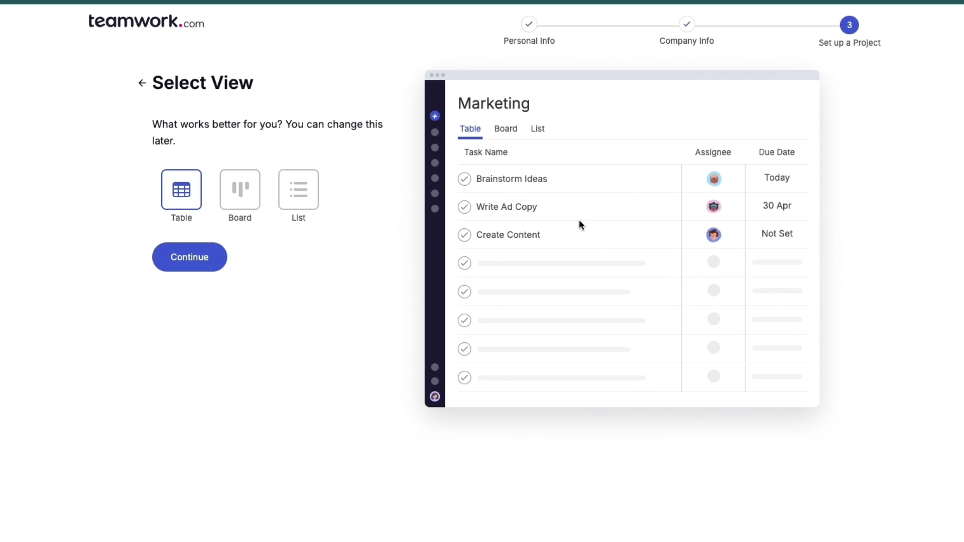
- Compare the Board and List view previews, choose Board for the Marketing project and continue
{"action": "left_click", "coordinate": [239, 196]}
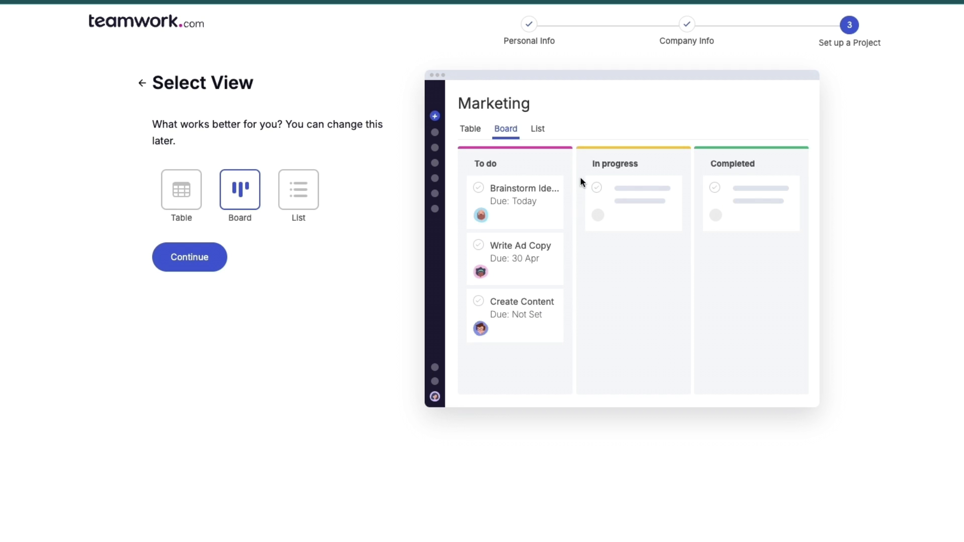
{"action": "left_click", "coordinate": [303, 191]}
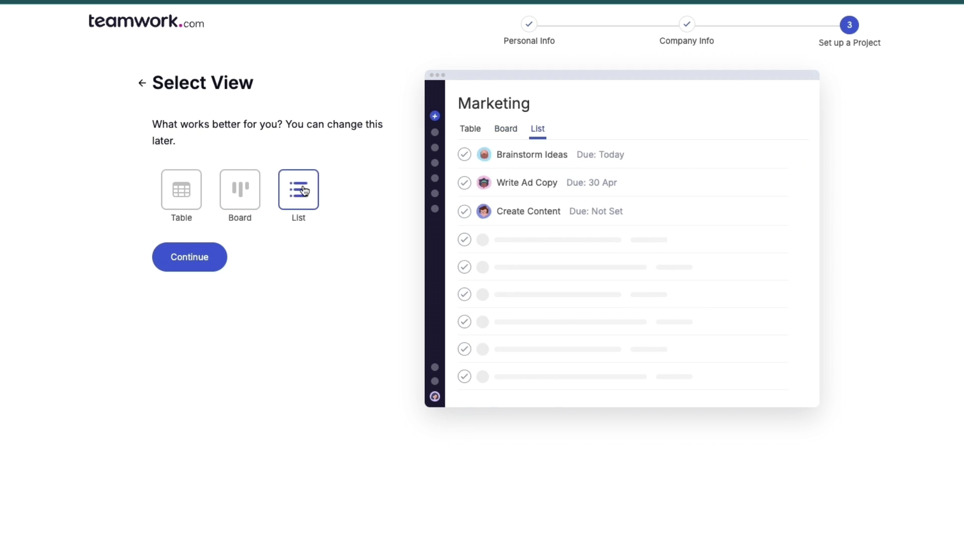
{"action": "left_click", "coordinate": [232, 203]}
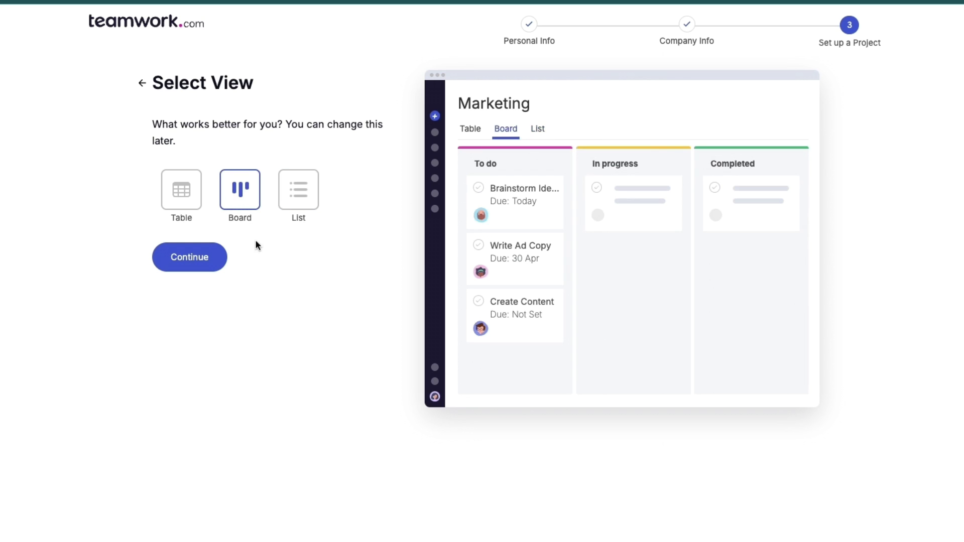
{"action": "left_click", "coordinate": [181, 256]}
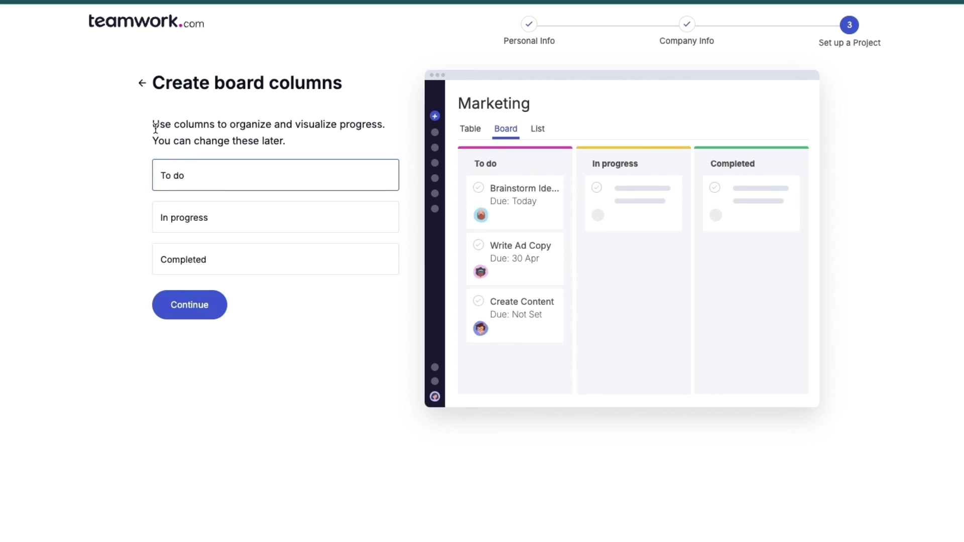
- Keep the board columns To do, In progress and Completed, and invite a teammate by entering their e-mail address
{"action": "left_click_drag", "start_coordinate": [152, 124], "coordinate": [386, 124]}
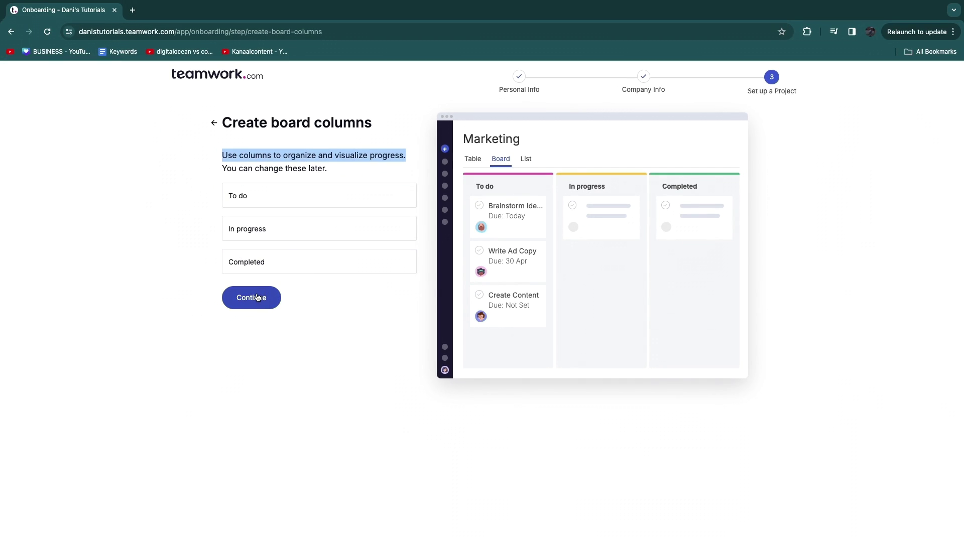
{"action": "left_click", "coordinate": [257, 297]}
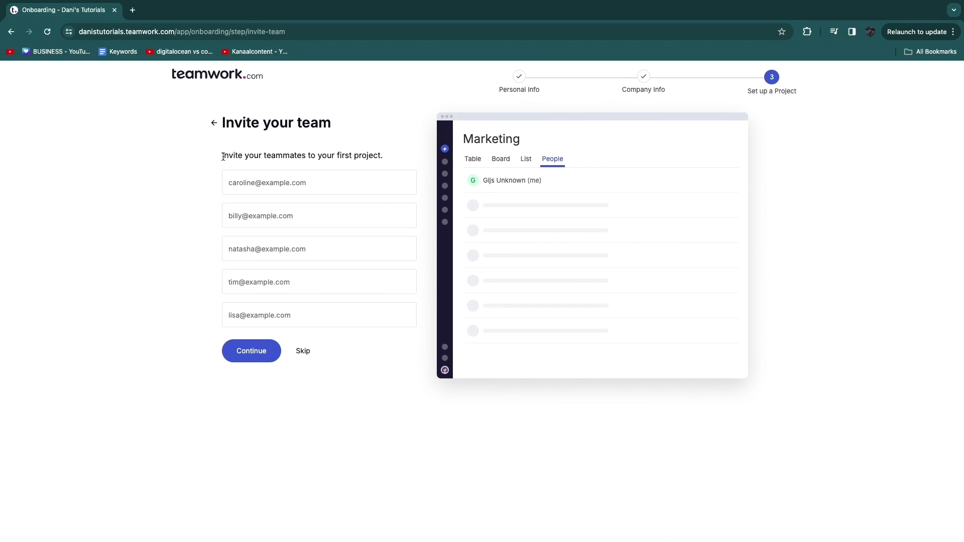
{"action": "left_click_drag", "start_coordinate": [217, 153], "coordinate": [354, 162]}
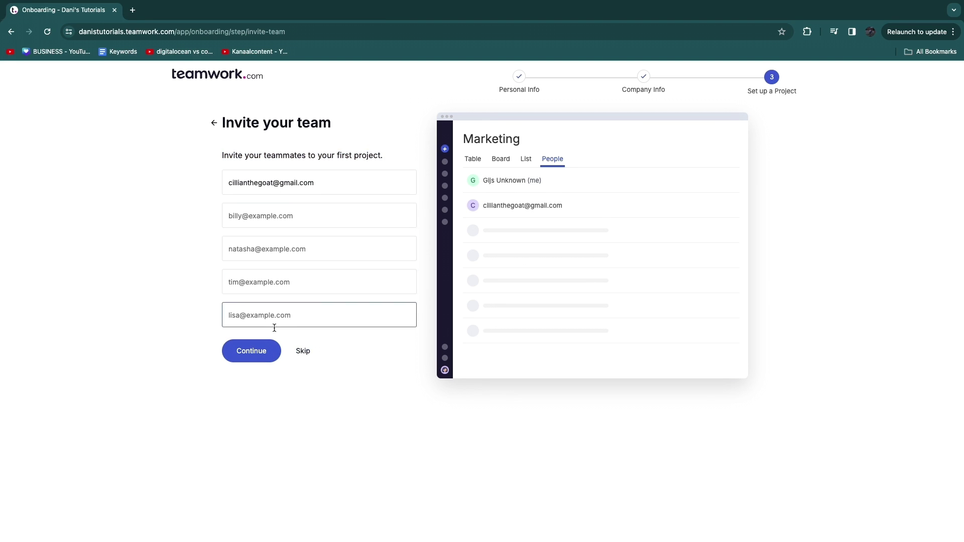
{"action": "left_click", "coordinate": [269, 352]}
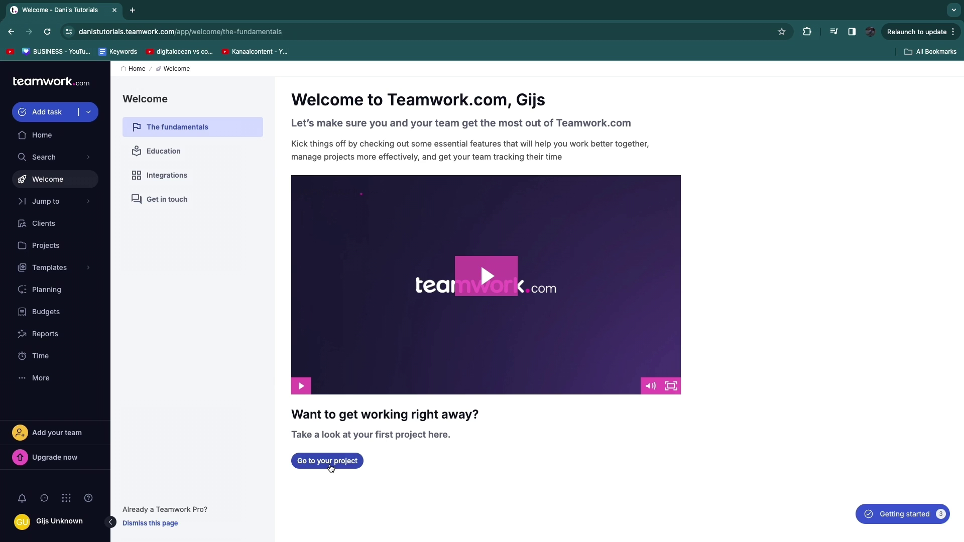
- Open the Marketing project's board and remove the Published tag from the Brainstorm Ideas task
{"action": "left_click", "coordinate": [329, 462]}
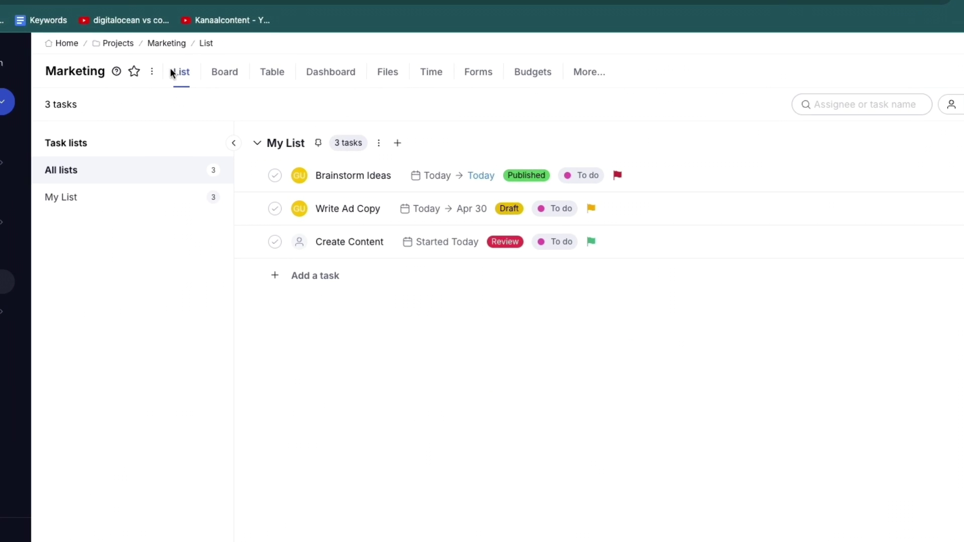
{"action": "left_click", "coordinate": [219, 74]}
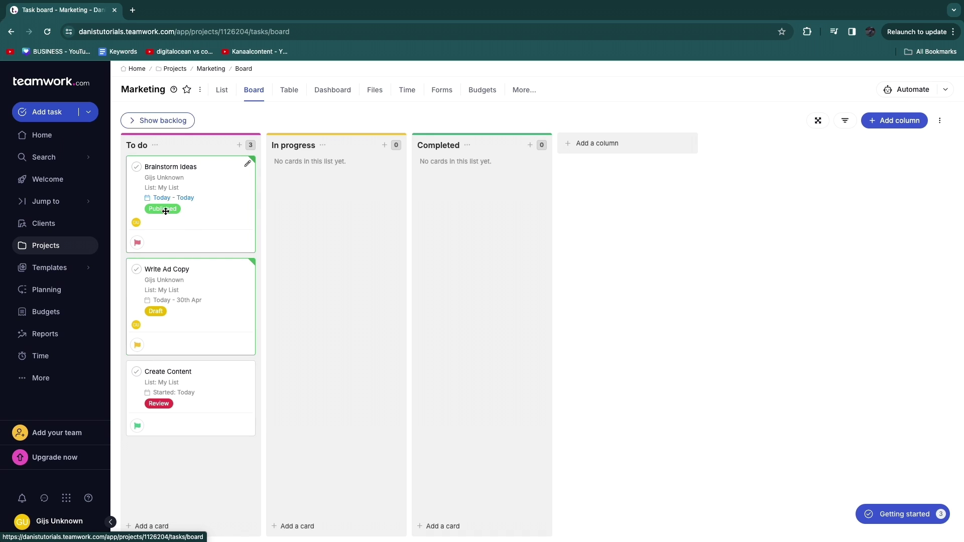
{"action": "left_click", "coordinate": [219, 170]}
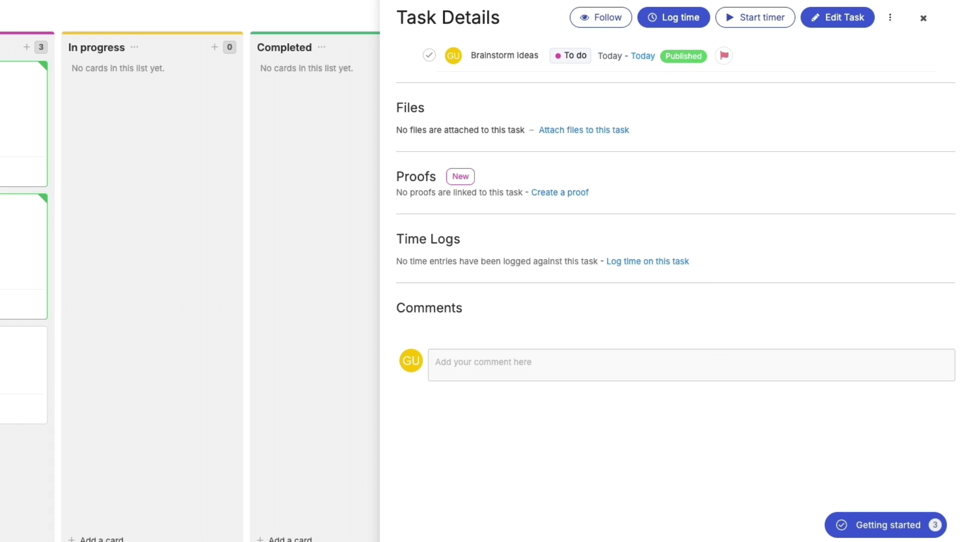
{"action": "mouse_move", "coordinate": [665, 65]}
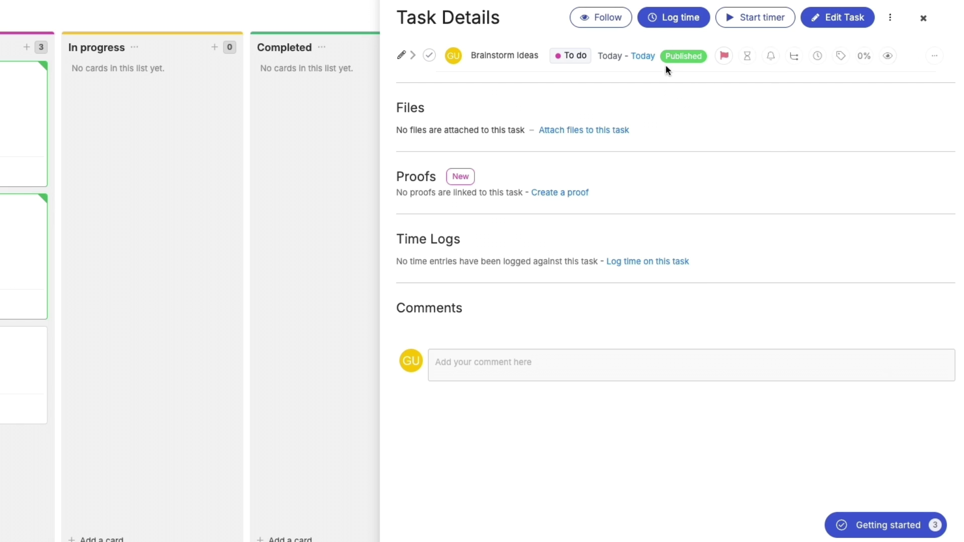
{"action": "left_click", "coordinate": [708, 57]}
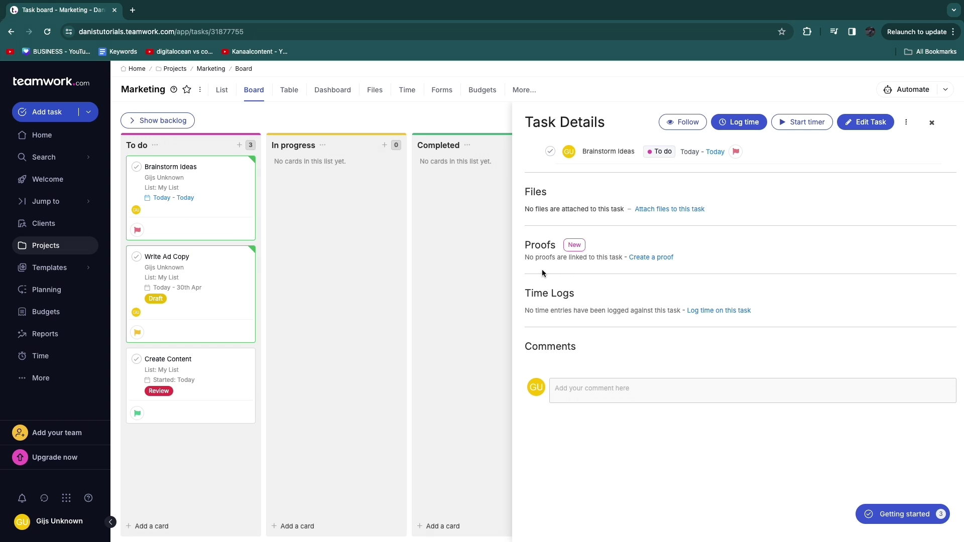
- Edit the Brainstorm Ideas task to assign it to the invited teammate and save the changes
{"action": "left_click", "coordinate": [906, 123]}
{"action": "left_click", "coordinate": [845, 123]}
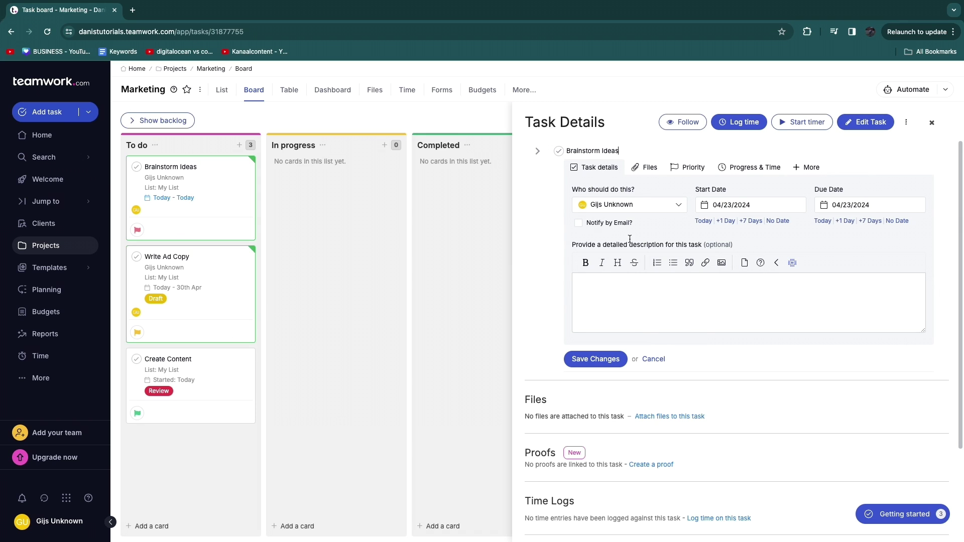
{"action": "left_click_drag", "start_coordinate": [566, 189], "coordinate": [625, 207]}
{"action": "left_click", "coordinate": [610, 210]}
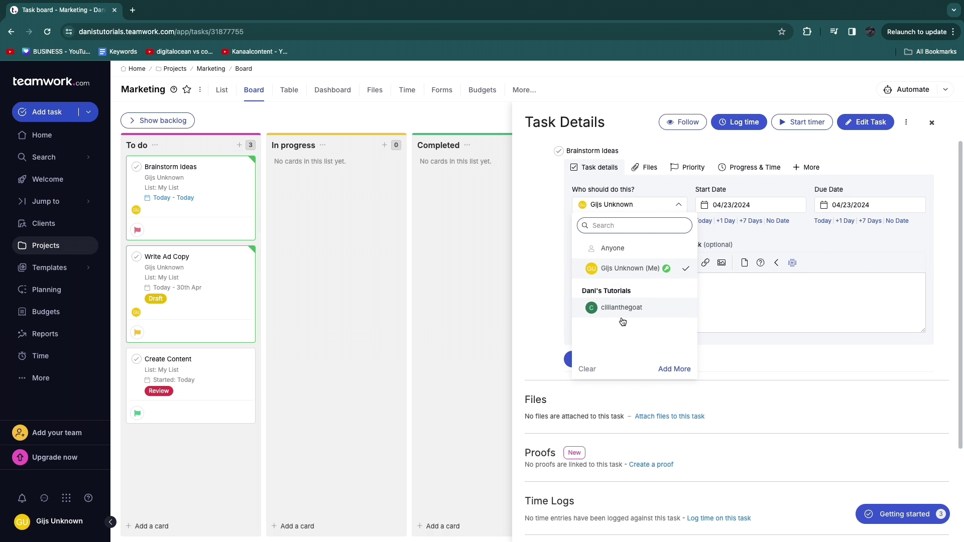
{"action": "left_click", "coordinate": [626, 314]}
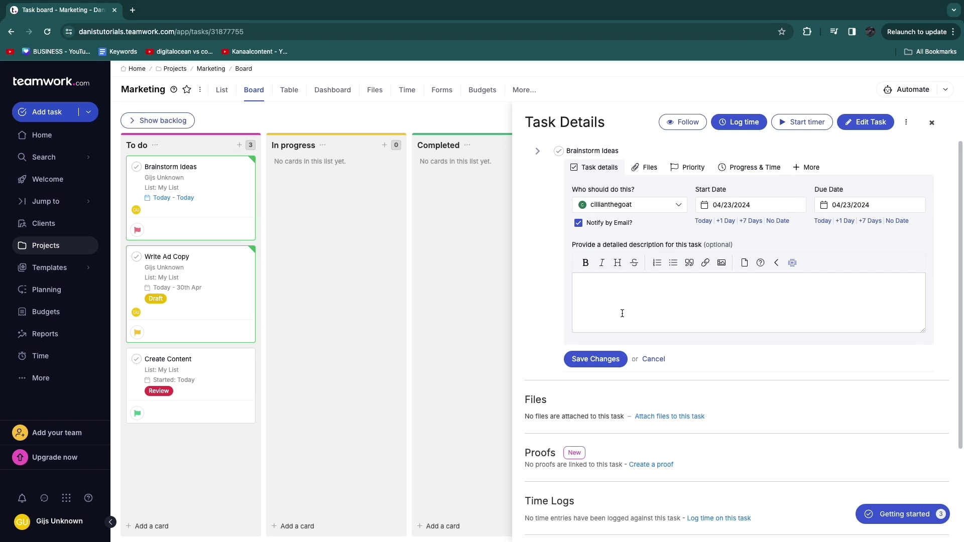
{"action": "left_click", "coordinate": [592, 358]}
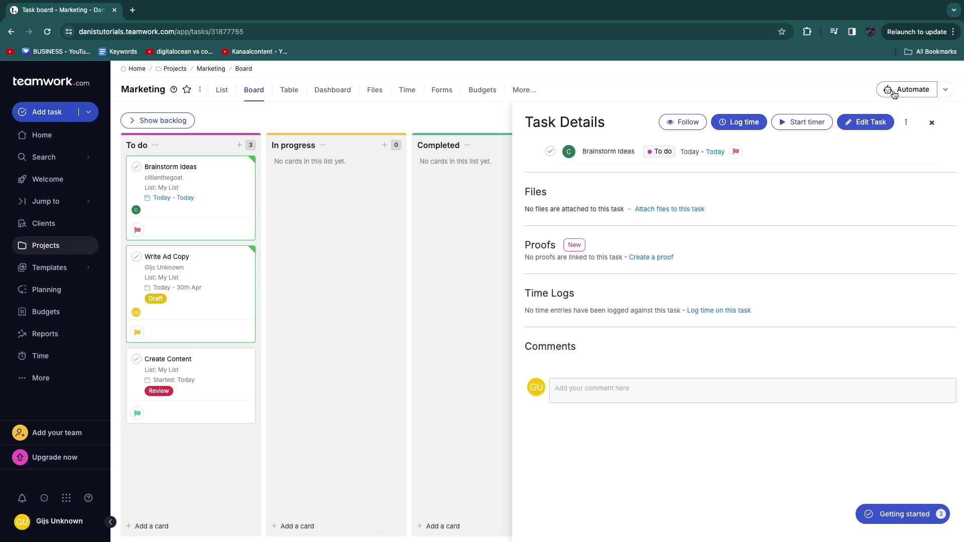
- Browse the project's automation templates, examining the Featured, Progress, Tags and Priority categories and the template search
{"action": "left_click", "coordinate": [913, 92]}
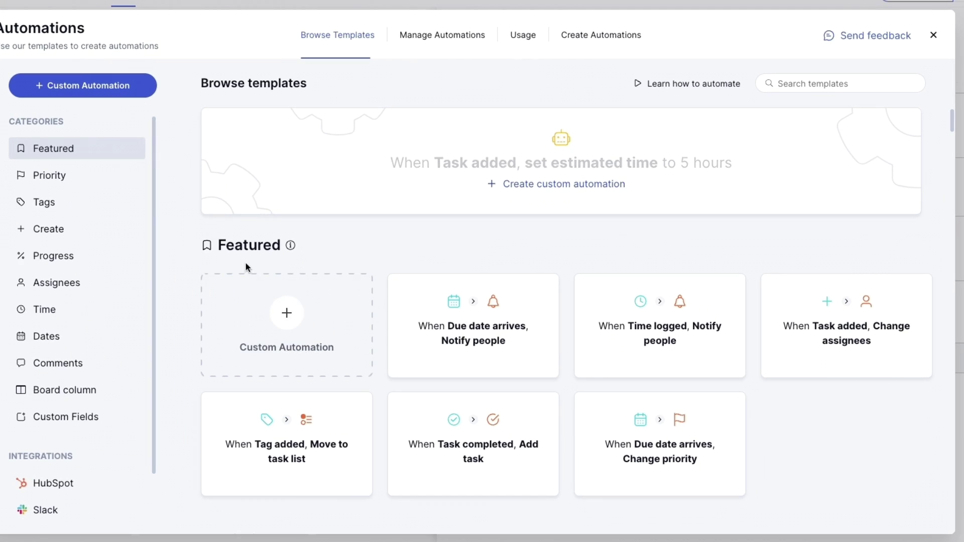
{"action": "mouse_move", "coordinate": [426, 302]}
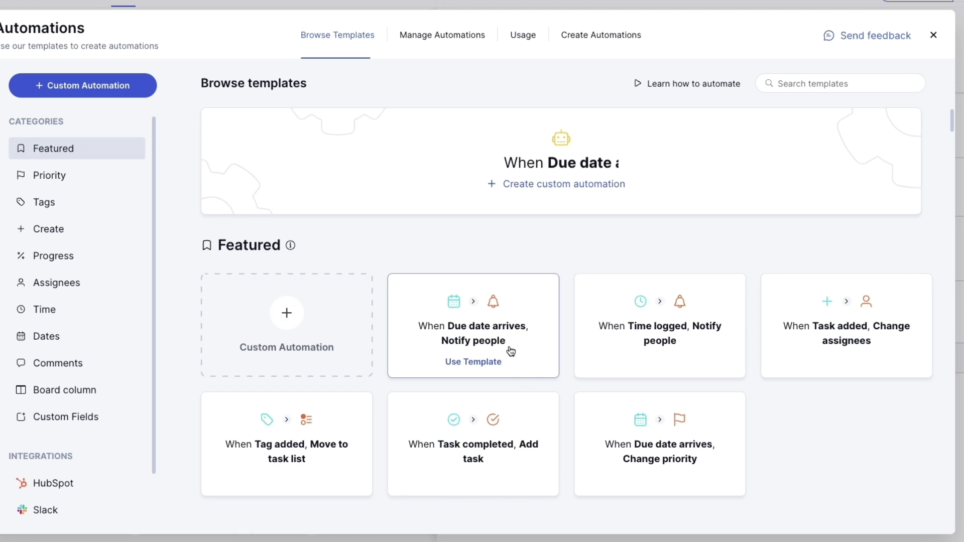
{"action": "mouse_move", "coordinate": [629, 331]}
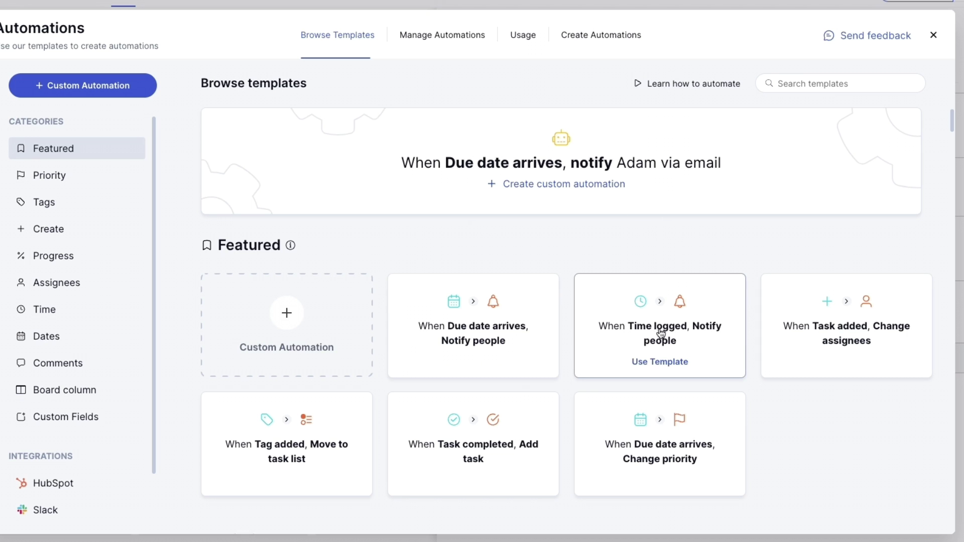
{"action": "mouse_move", "coordinate": [462, 372]}
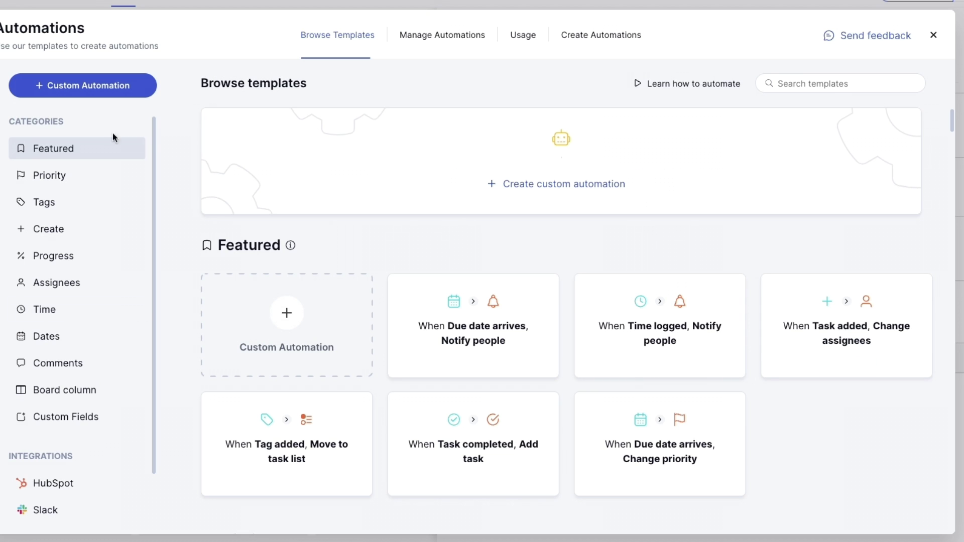
{"action": "left_click", "coordinate": [86, 256]}
{"action": "left_click", "coordinate": [60, 200]}
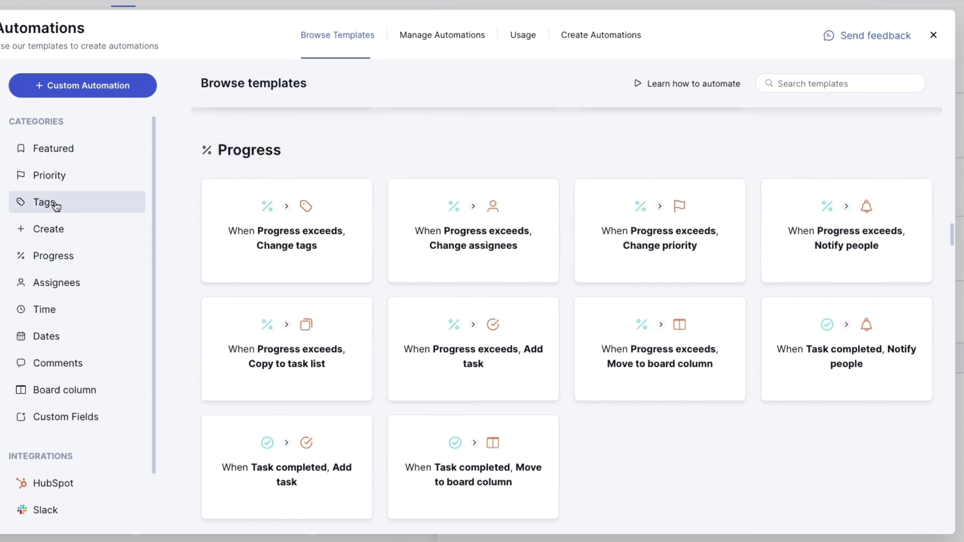
{"action": "left_click", "coordinate": [60, 179]}
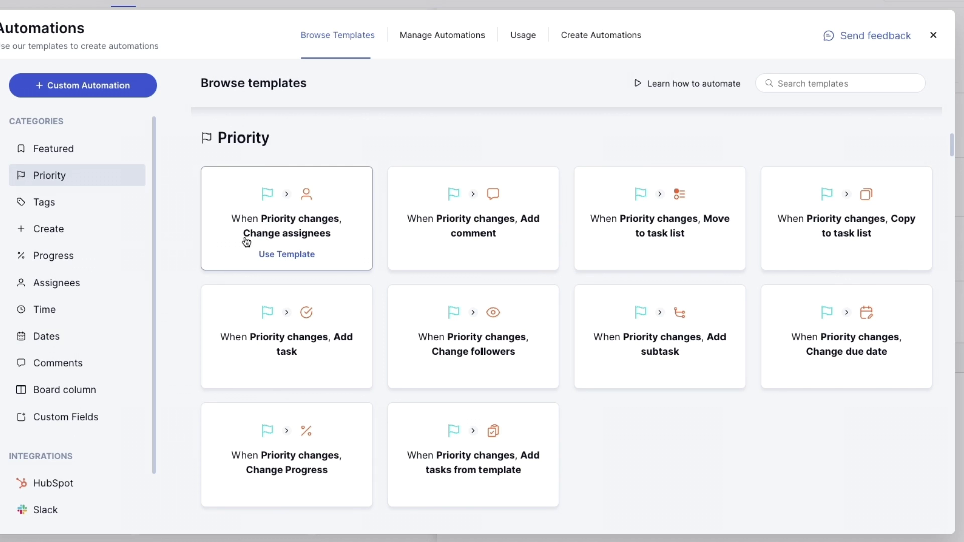
{"action": "left_click", "coordinate": [816, 84]}
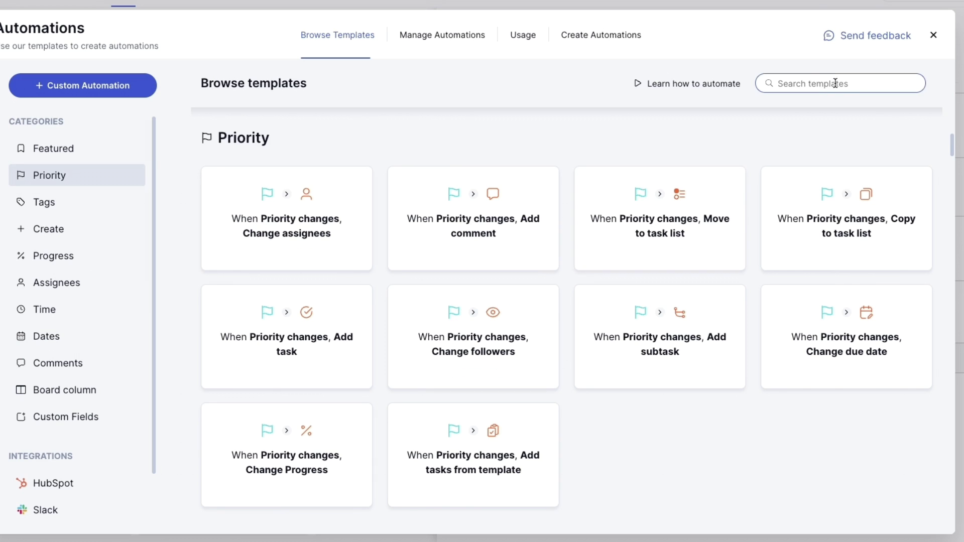
{"action": "scroll", "coordinate": [582, 387], "scroll_direction": "down", "scroll_amount": 1}
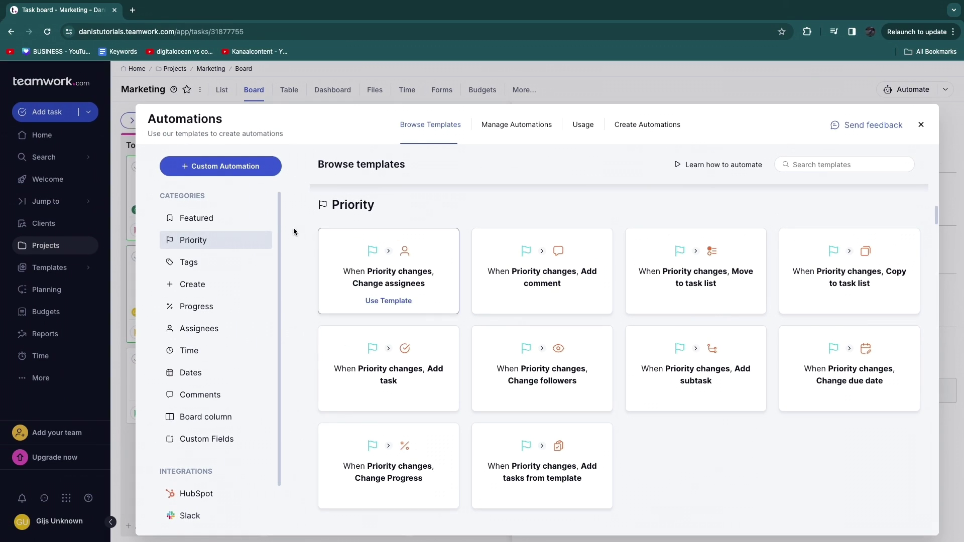
- Examine the trigger and action settings of a custom automation and close the automations without creating one
{"action": "left_click", "coordinate": [218, 166]}
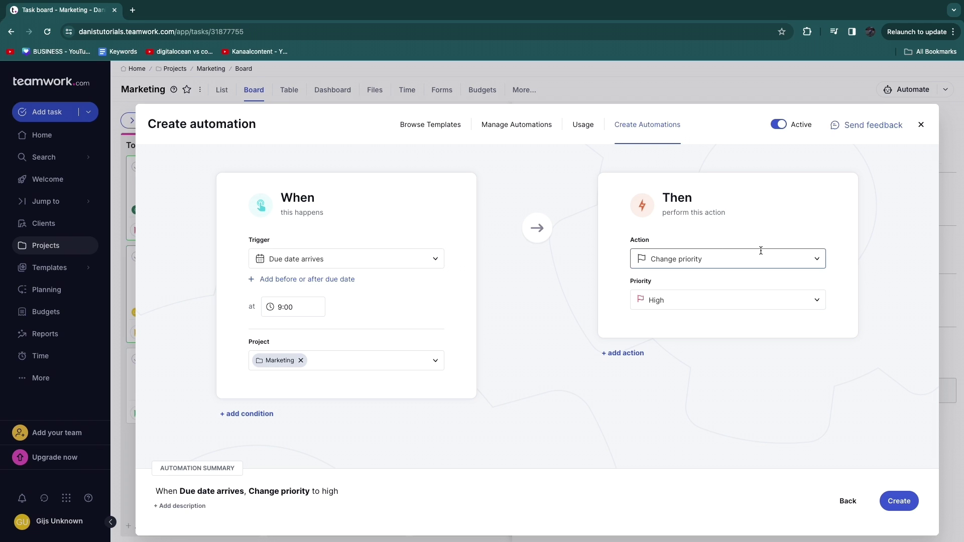
{"action": "left_click", "coordinate": [308, 253]}
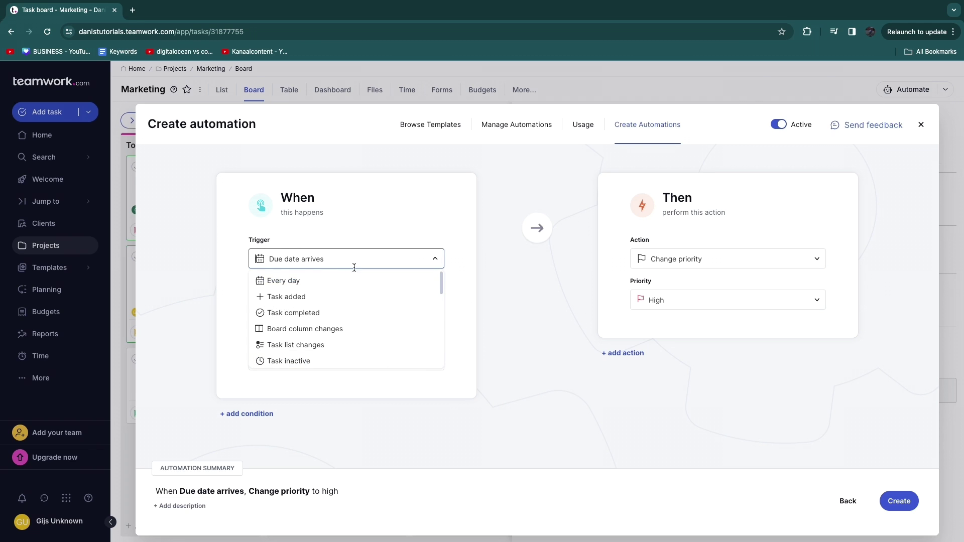
{"action": "left_click", "coordinate": [359, 239]}
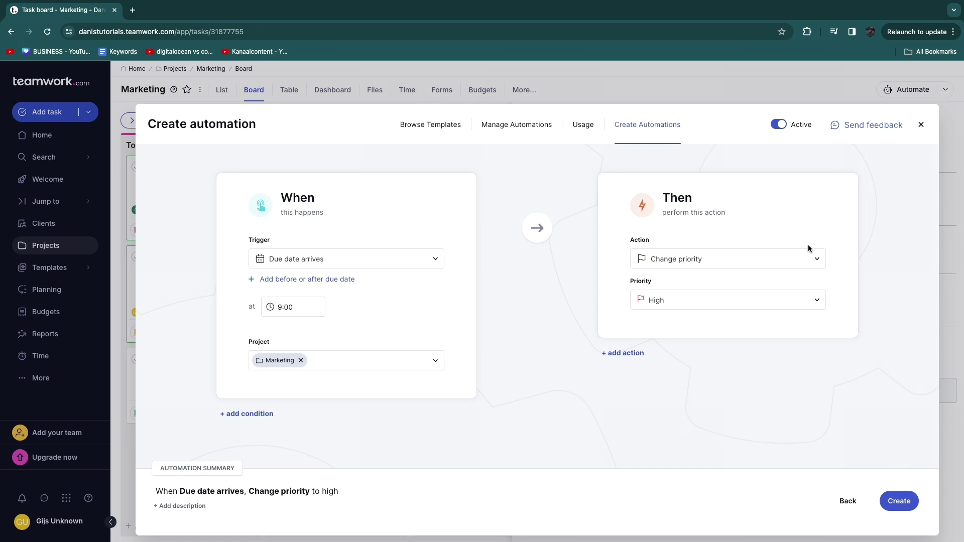
{"action": "left_click", "coordinate": [920, 125]}
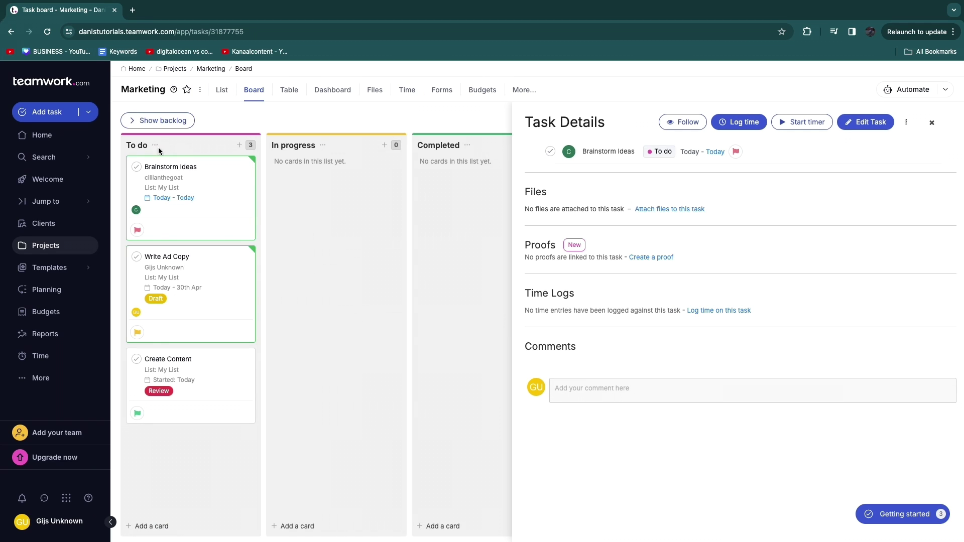
- Close the Brainstorm Ideas details, add a card named h to the To do column and open its task details
{"action": "left_click", "coordinate": [333, 165]}
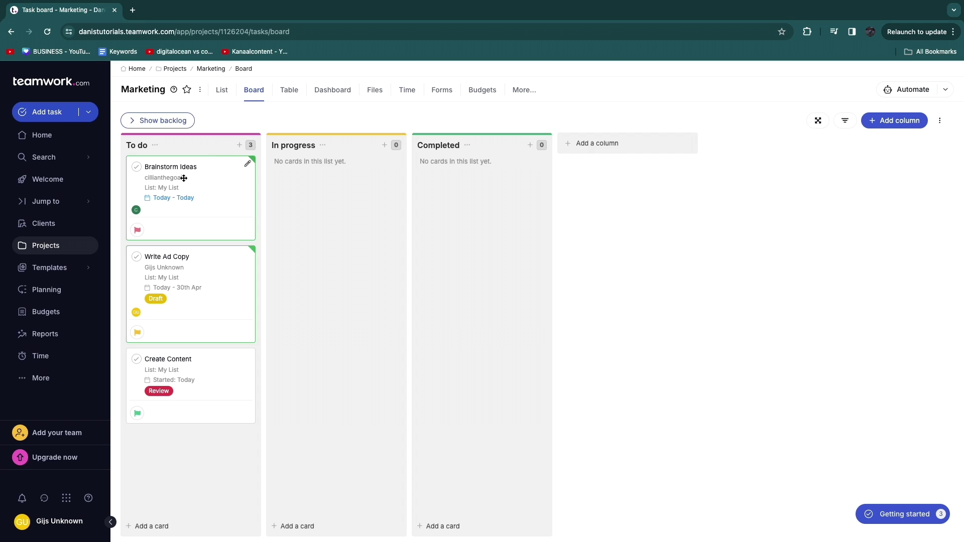
{"action": "left_click", "coordinate": [239, 145]}
{"action": "left_click", "coordinate": [179, 459]}
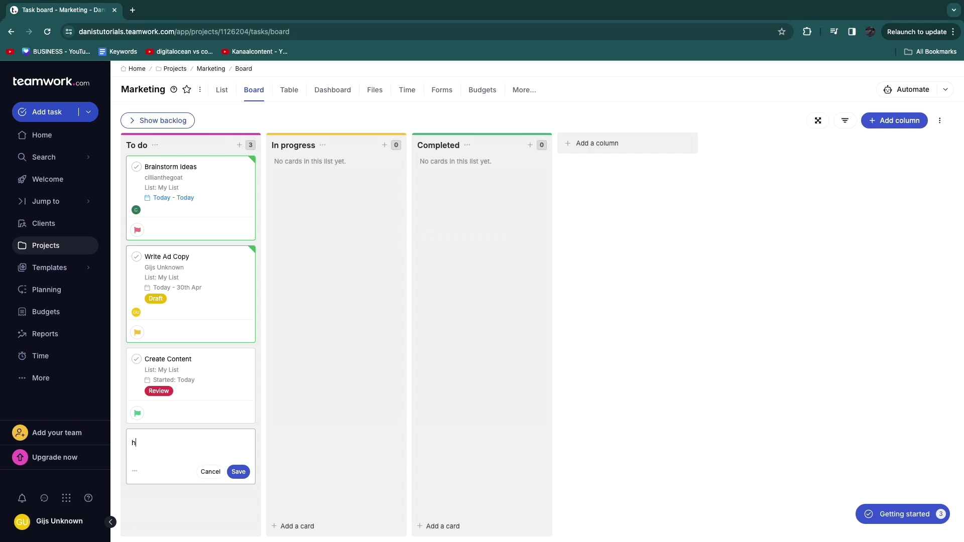
{"action": "type", "text": "h"}
{"action": "left_click", "coordinate": [238, 472]}
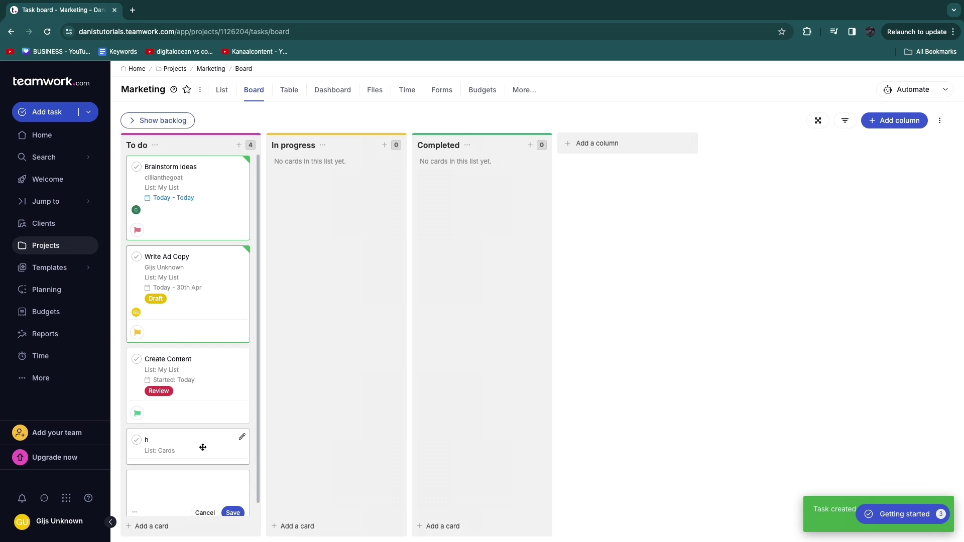
{"action": "left_click", "coordinate": [171, 445]}
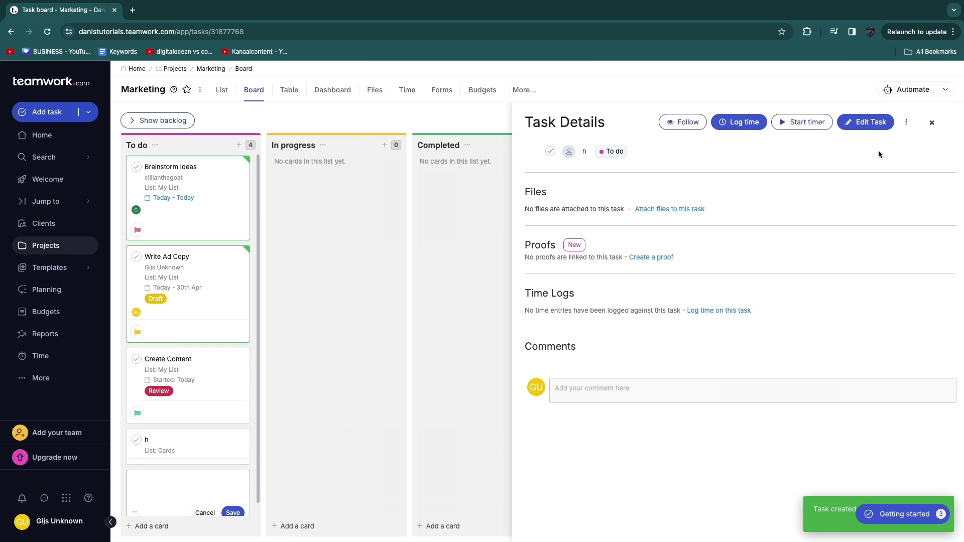
- Edit the h task to set its priority to High and save the changes
{"action": "left_click", "coordinate": [862, 129]}
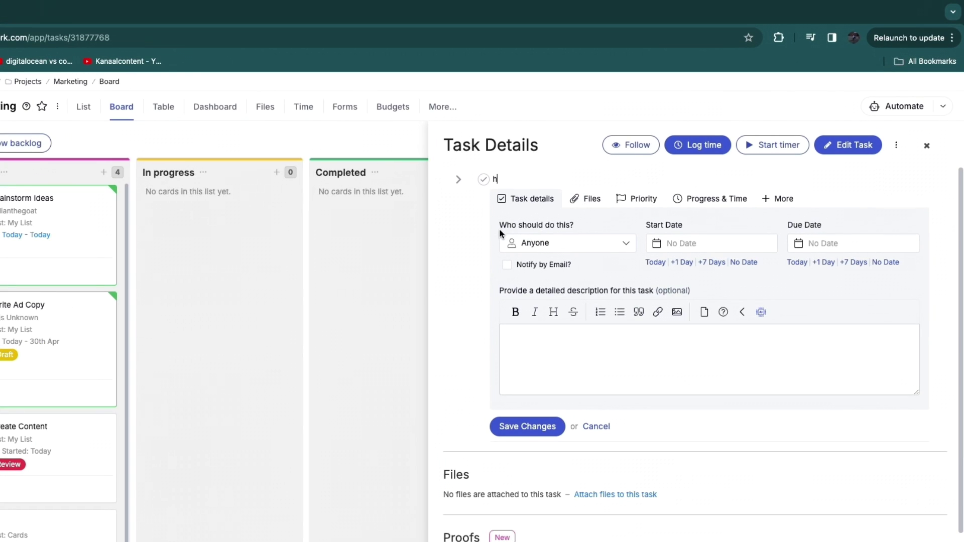
{"action": "left_click", "coordinate": [588, 199]}
{"action": "left_click", "coordinate": [634, 198]}
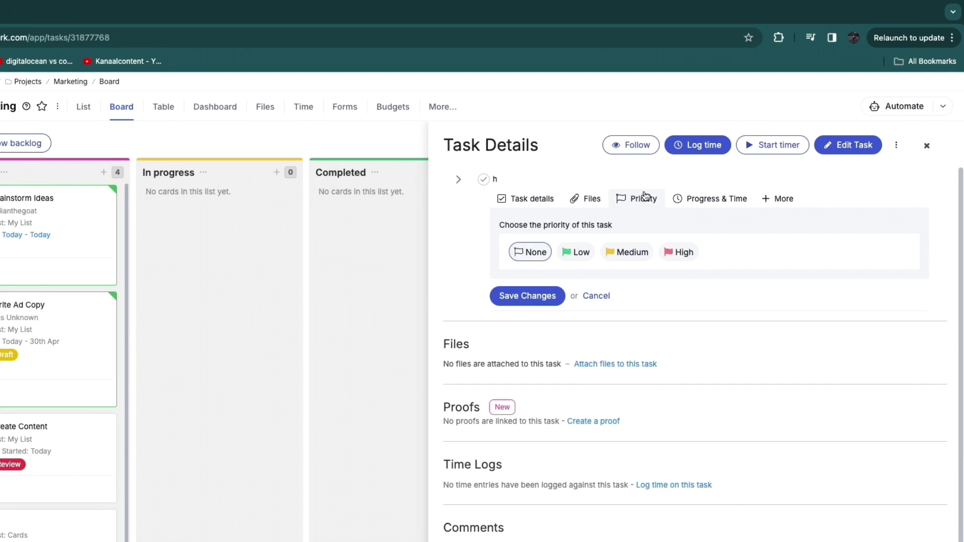
{"action": "left_click", "coordinate": [670, 250]}
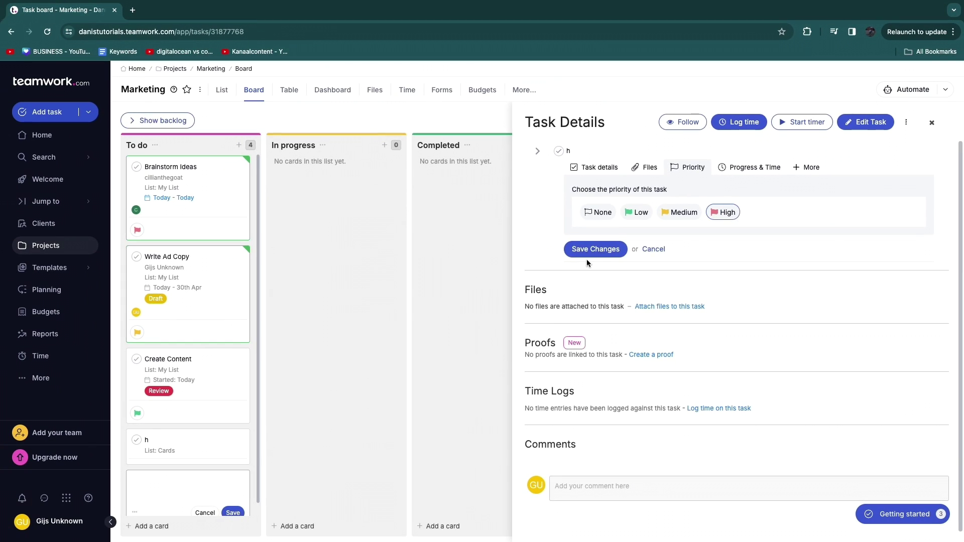
{"action": "left_click", "coordinate": [522, 298]}
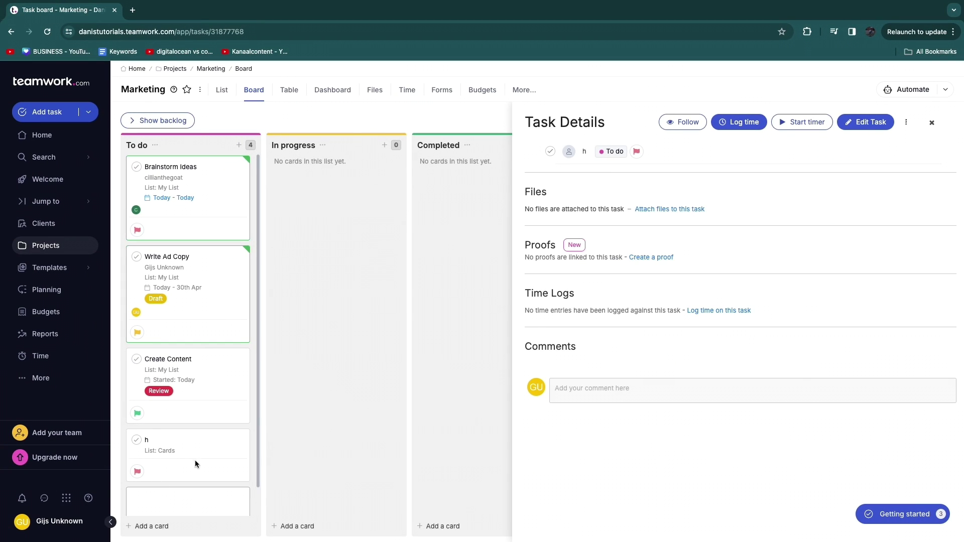
- Examine the Marketing project's tasks in the list view and the status options offered for Brainstorm Ideas
{"action": "left_click", "coordinate": [254, 93]}
{"action": "left_click", "coordinate": [220, 90]}
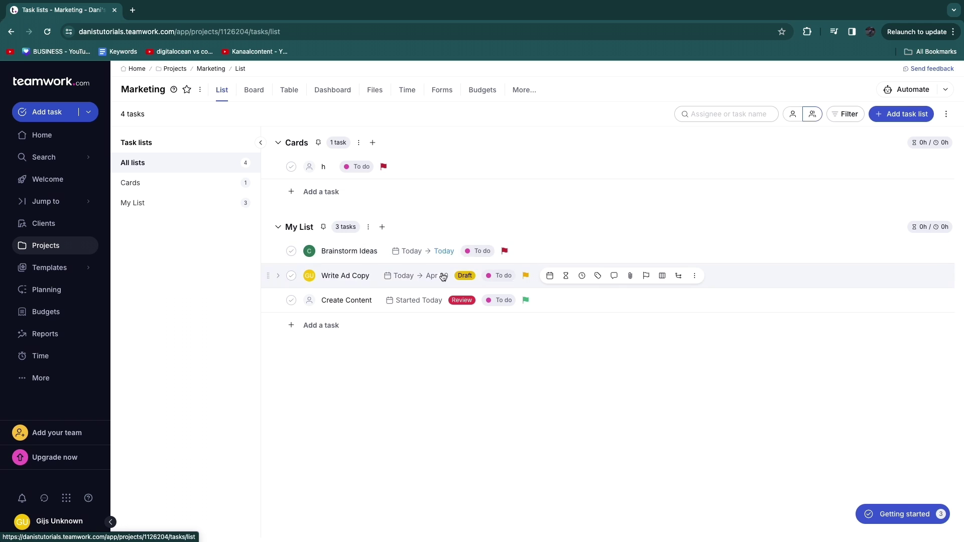
{"action": "left_click", "coordinate": [479, 257]}
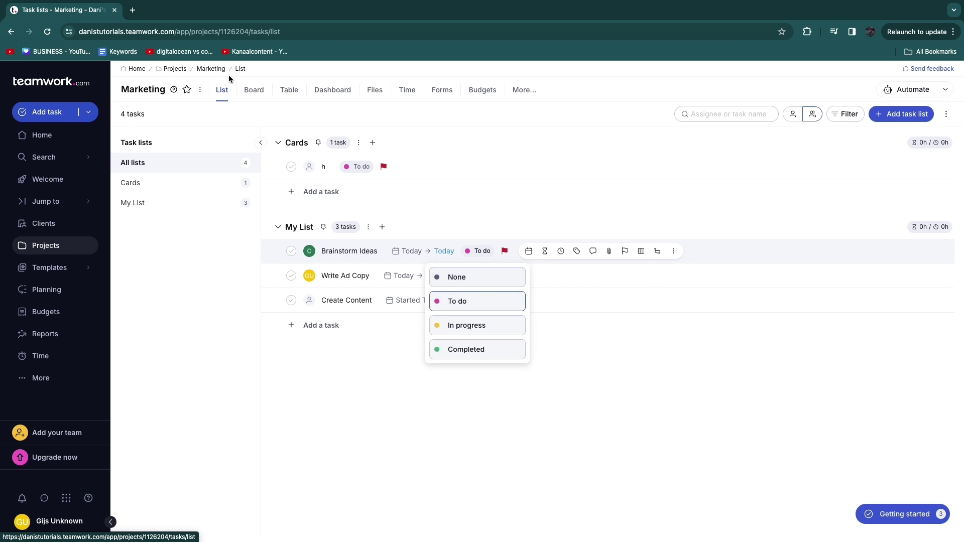
{"action": "left_click", "coordinate": [474, 250]}
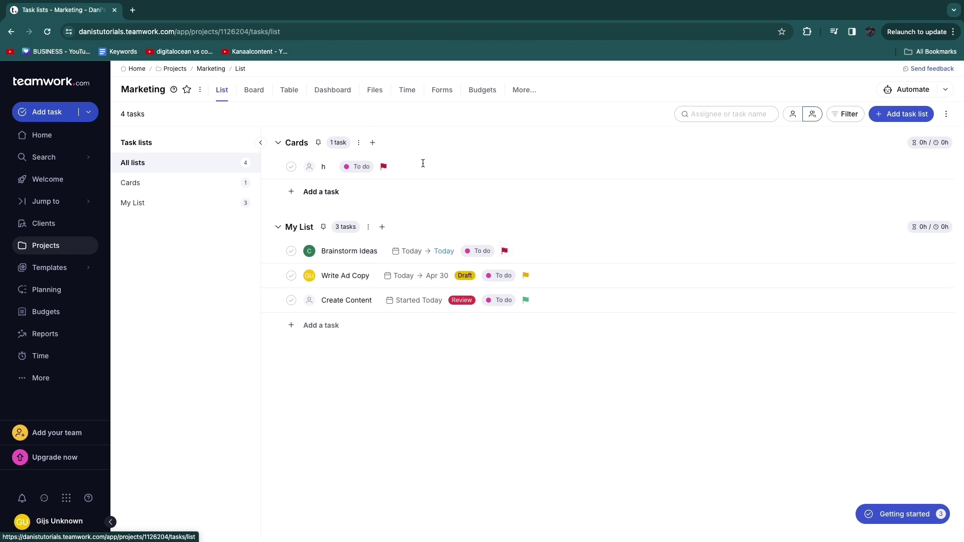
- Return to the Marketing board and move the Brainstorm Ideas card from To do to In progress
{"action": "left_click", "coordinate": [255, 92]}
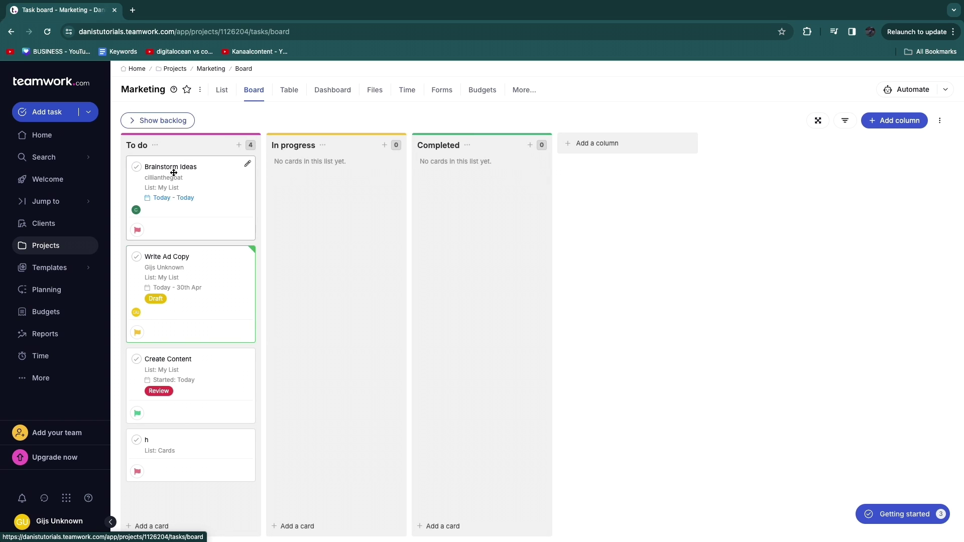
{"action": "left_click_drag", "start_coordinate": [159, 168], "coordinate": [305, 166]}
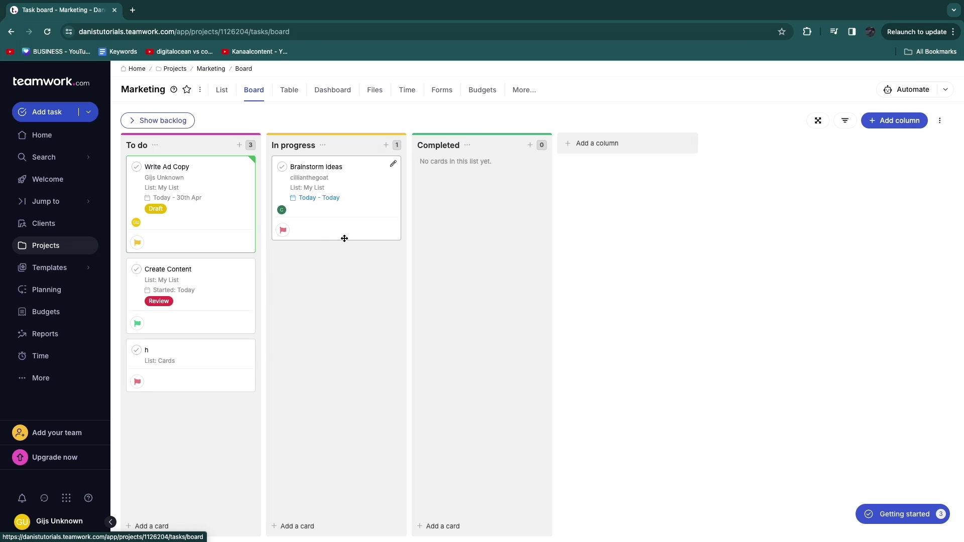
- Try adding the account owner as a second assignee of Brainstorm Ideas and leave the task details without saving
{"action": "left_click", "coordinate": [345, 178]}
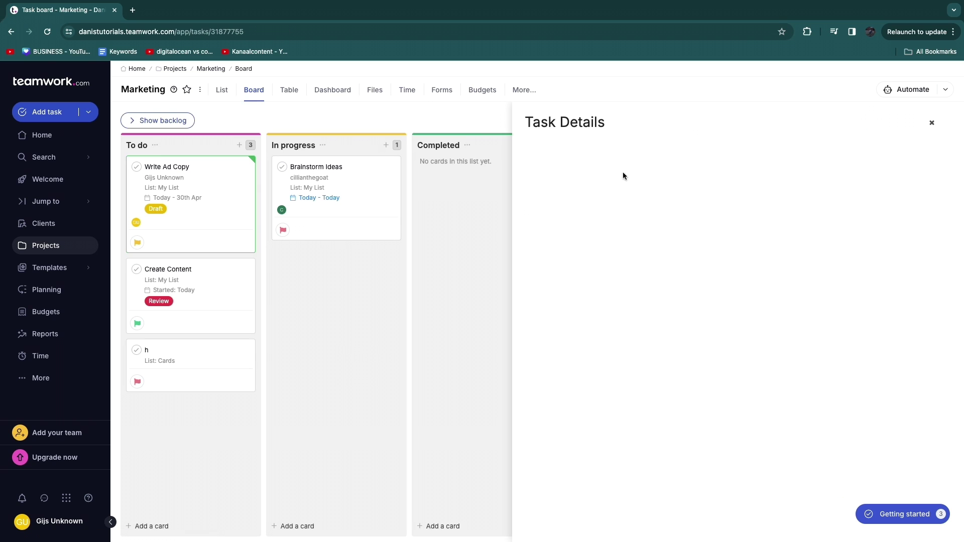
{"action": "left_click", "coordinate": [865, 123]}
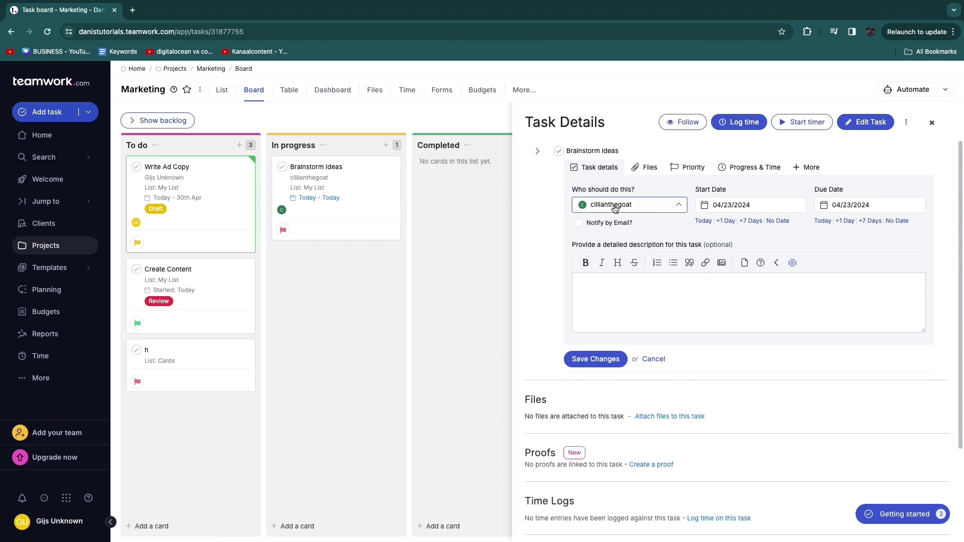
{"action": "left_click", "coordinate": [624, 206]}
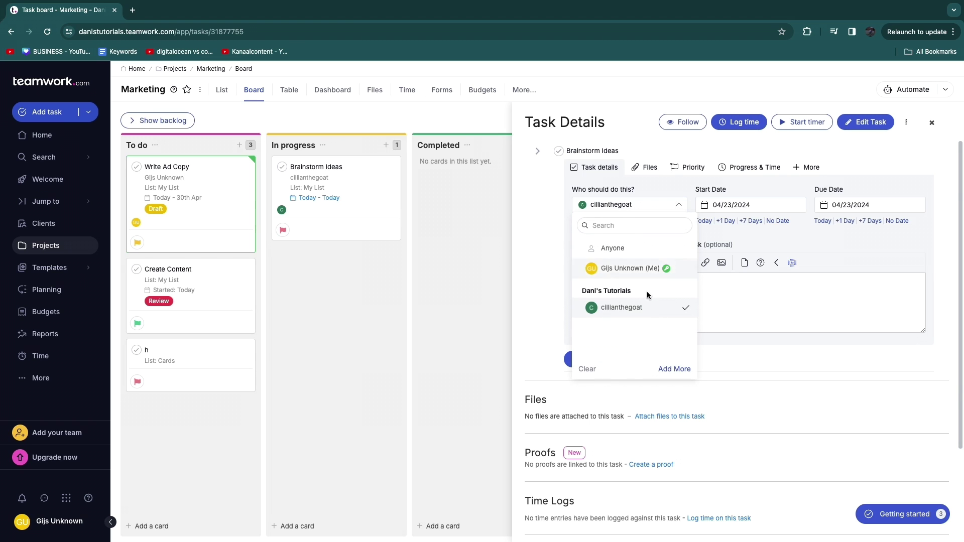
{"action": "left_click", "coordinate": [674, 368]}
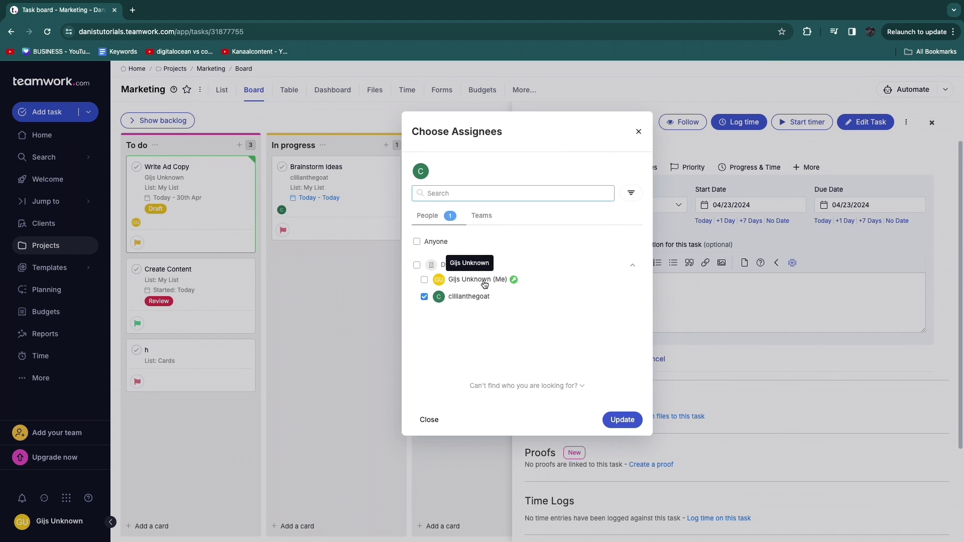
{"action": "left_click", "coordinate": [425, 280]}
{"action": "left_click", "coordinate": [623, 419]}
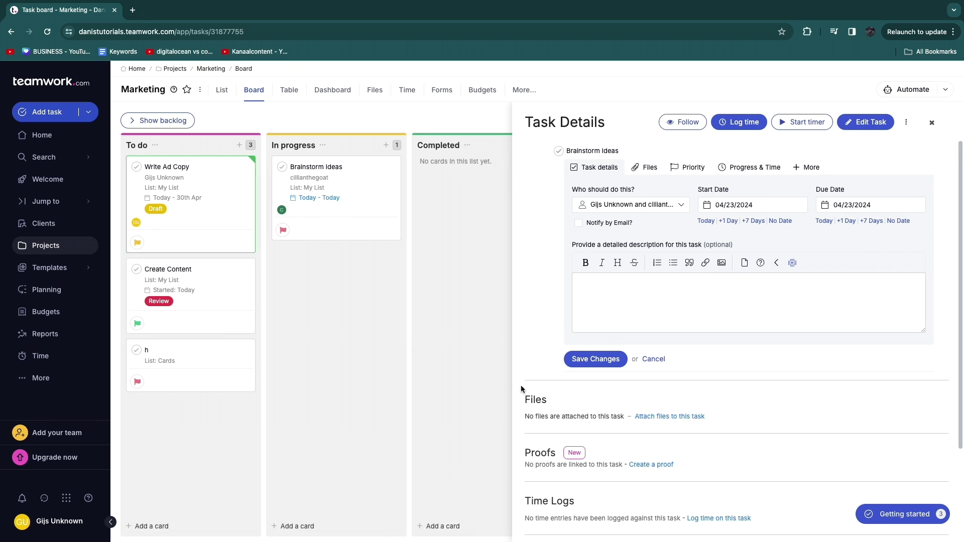
{"action": "left_click", "coordinate": [440, 374]}
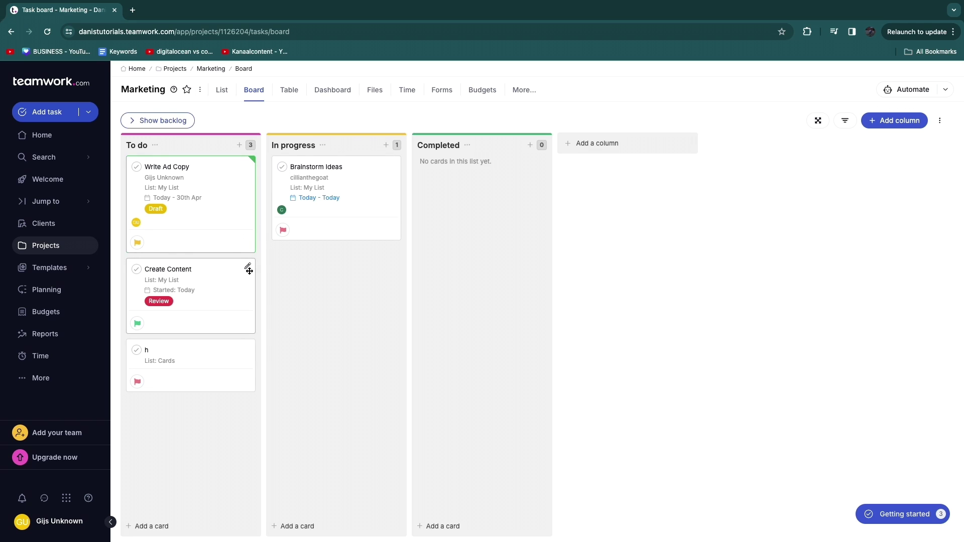
- Explore the board's backlog, the global search, the Welcome section's Integrations, the Jump to list and the Clients overview
{"action": "left_click", "coordinate": [167, 120]}
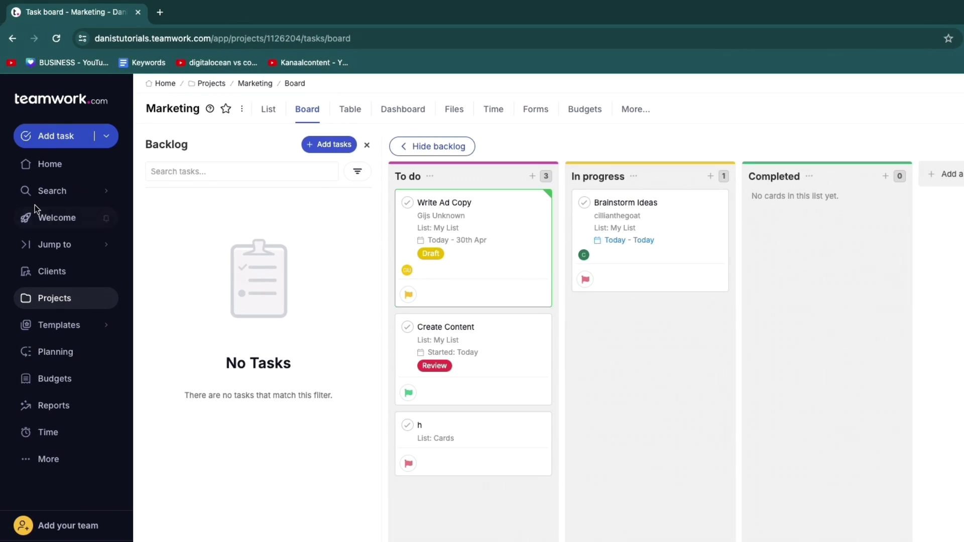
{"action": "left_click", "coordinate": [50, 190]}
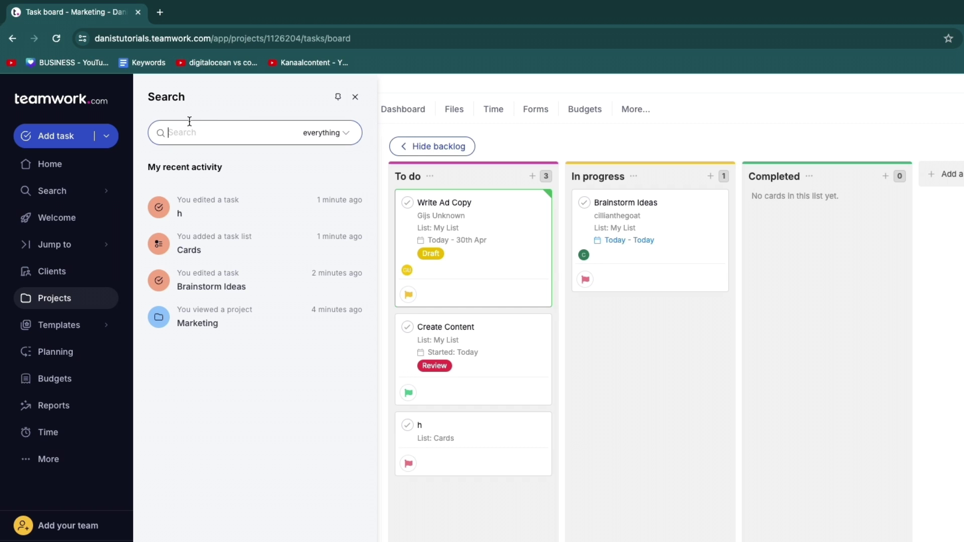
{"action": "left_click", "coordinate": [53, 221]}
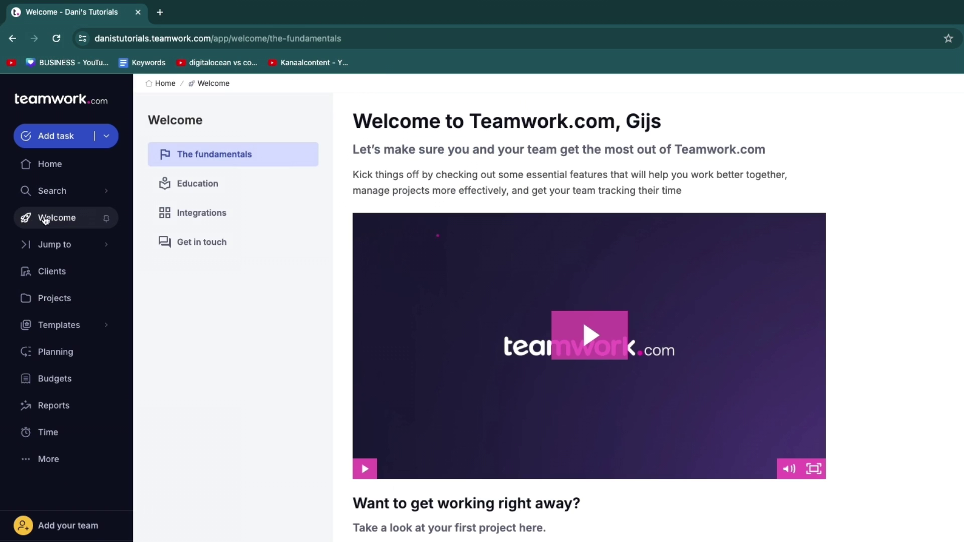
{"action": "left_click", "coordinate": [206, 195]}
{"action": "left_click", "coordinate": [207, 213]}
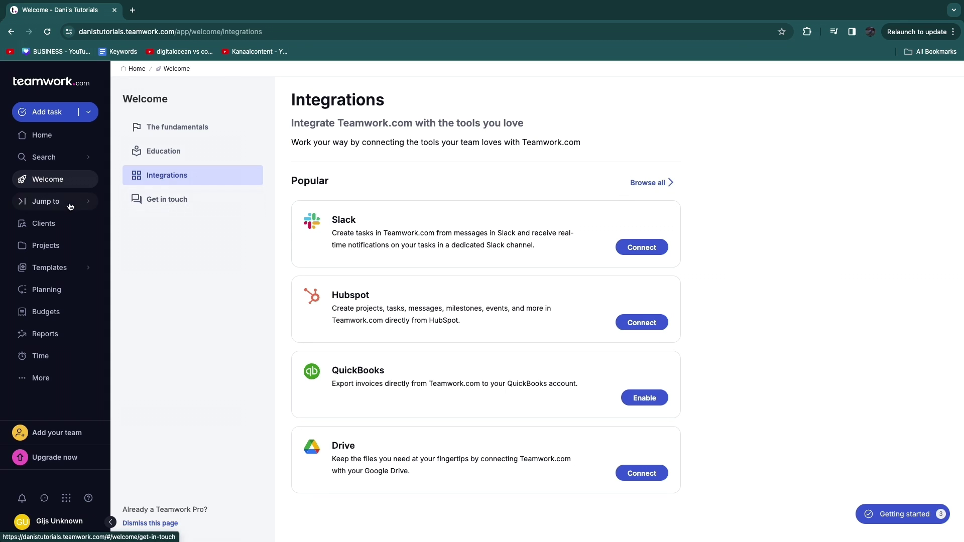
{"action": "left_click", "coordinate": [48, 201]}
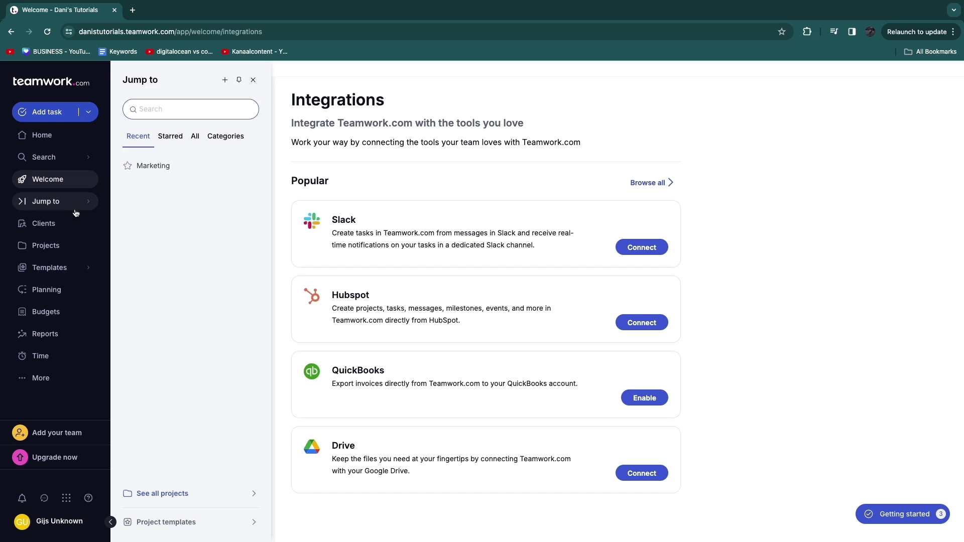
{"action": "left_click", "coordinate": [43, 224]}
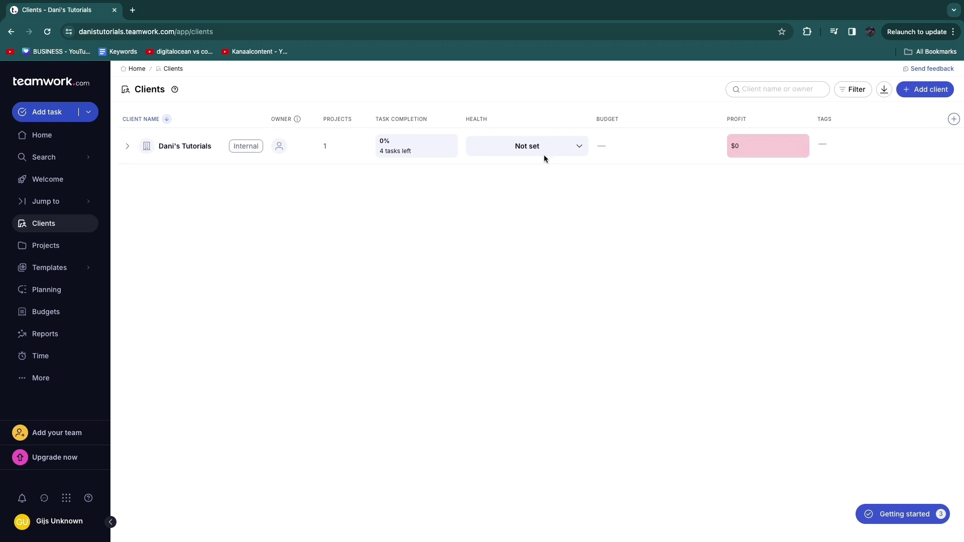
- Browse the project templates and create a new project from the Digital Marketing Plan template
{"action": "left_click", "coordinate": [47, 247]}
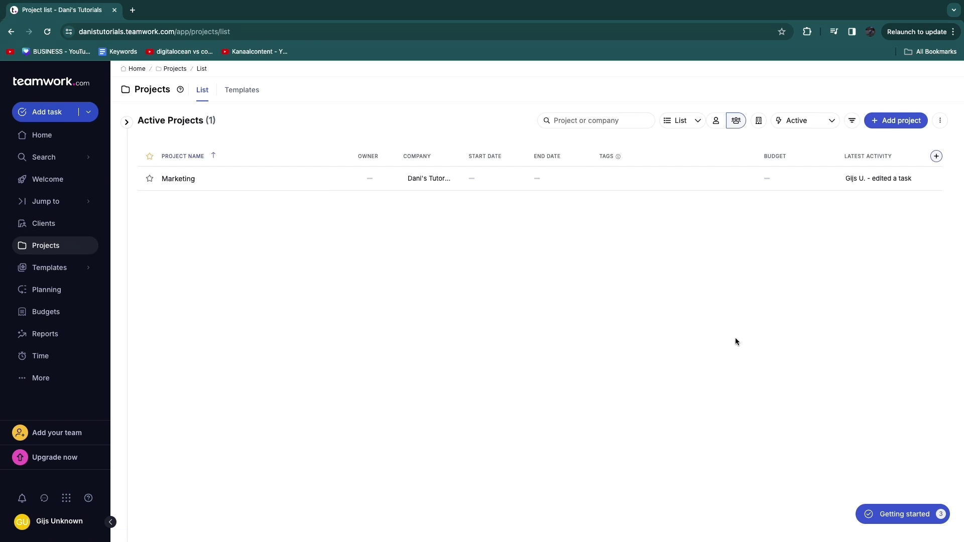
{"action": "left_click", "coordinate": [251, 98]}
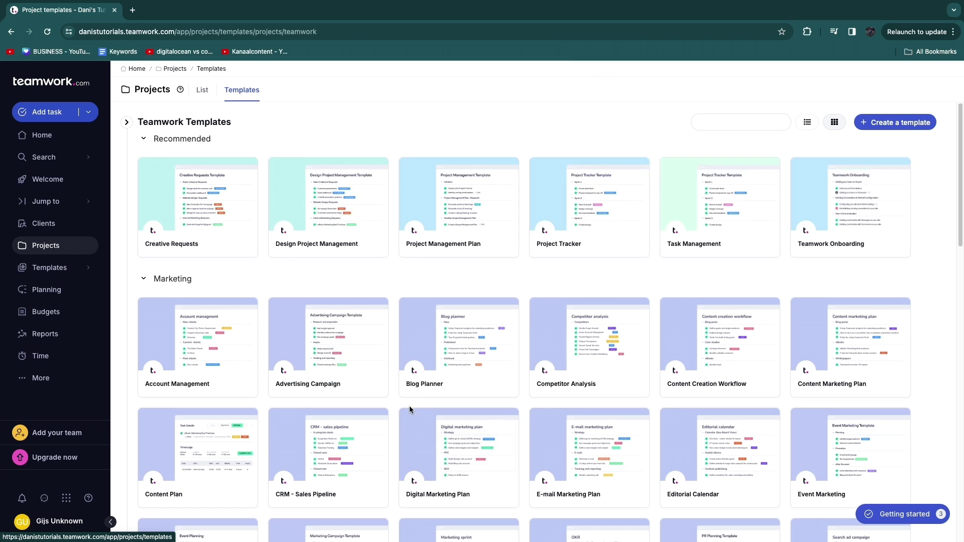
{"action": "scroll", "coordinate": [408, 406], "scroll_direction": "down", "scroll_amount": 15}
{"action": "scroll", "coordinate": [426, 407], "scroll_direction": "down", "scroll_amount": 3}
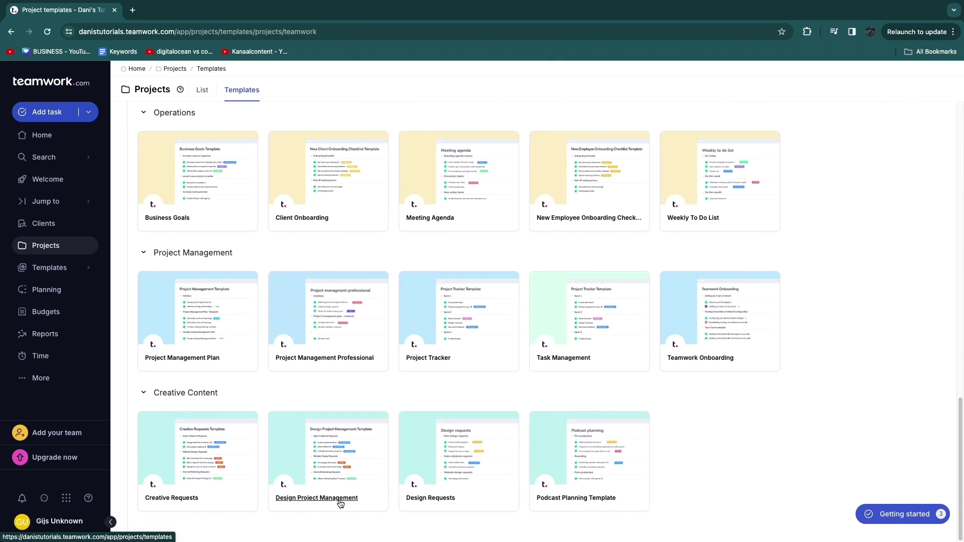
{"action": "mouse_move", "coordinate": [589, 444]}
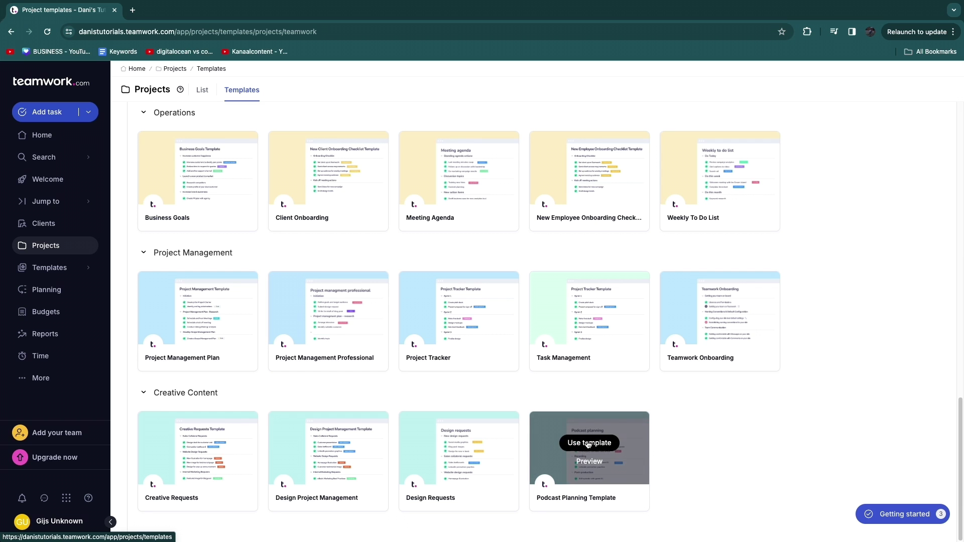
{"action": "scroll", "coordinate": [589, 444], "scroll_direction": "up", "scroll_amount": 4}
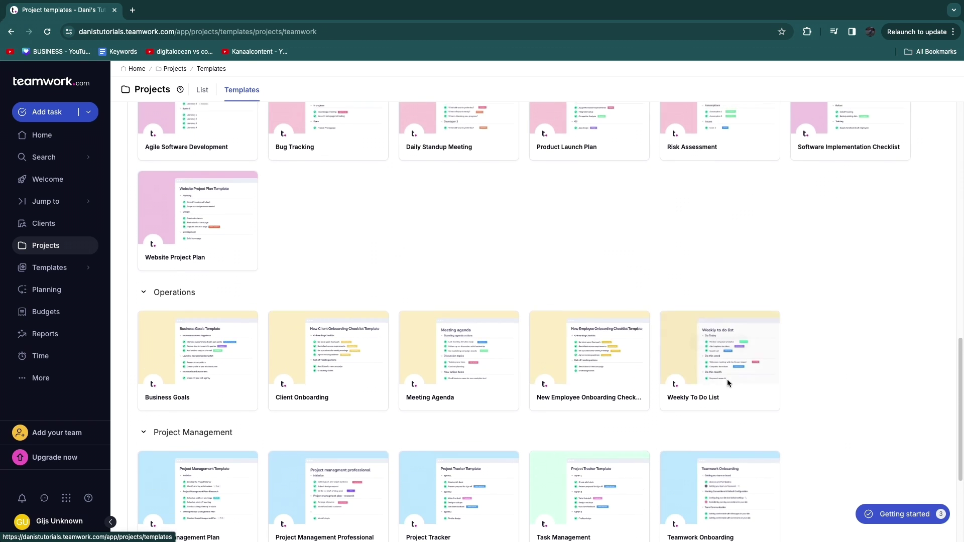
{"action": "scroll", "coordinate": [727, 381], "scroll_direction": "up", "scroll_amount": 9}
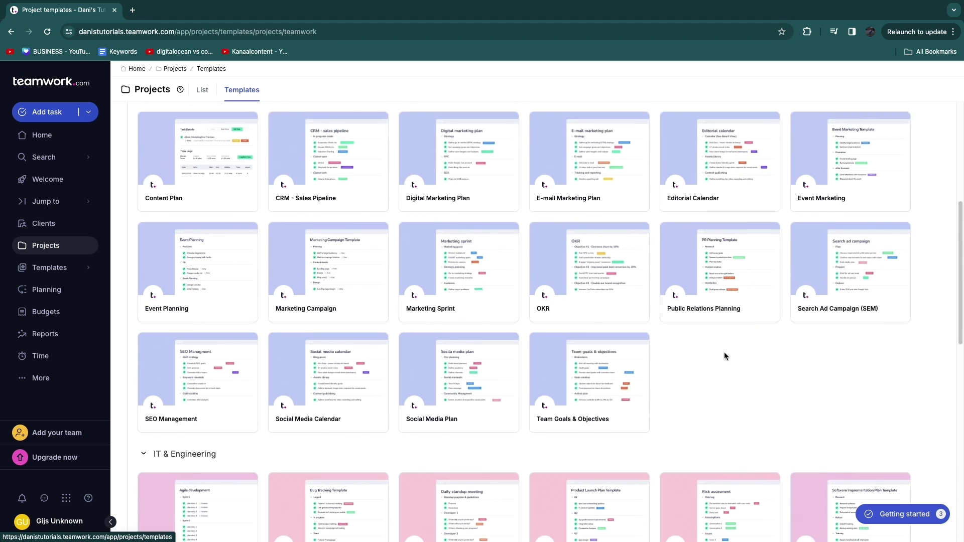
{"action": "scroll", "coordinate": [724, 352], "scroll_direction": "up", "scroll_amount": 2}
{"action": "mouse_move", "coordinate": [809, 322]}
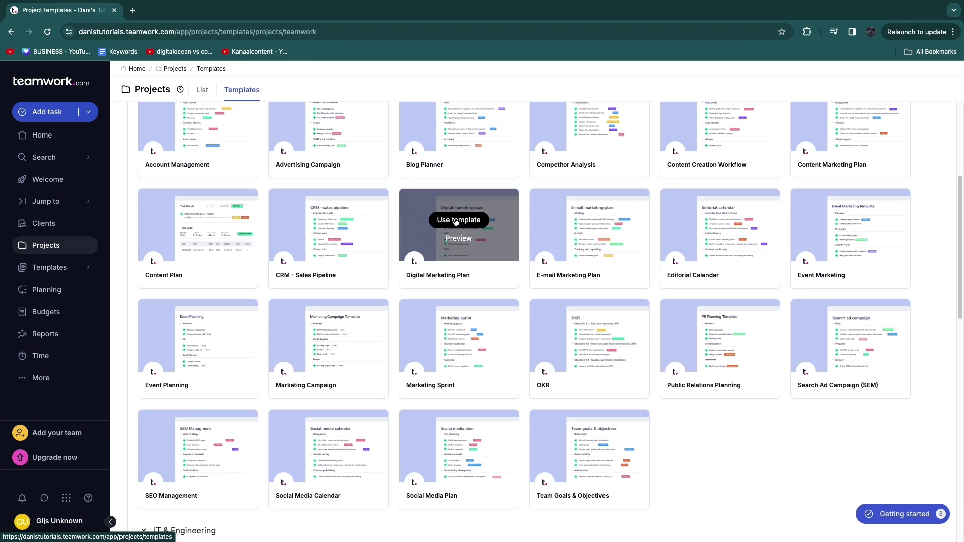
{"action": "left_click", "coordinate": [456, 220]}
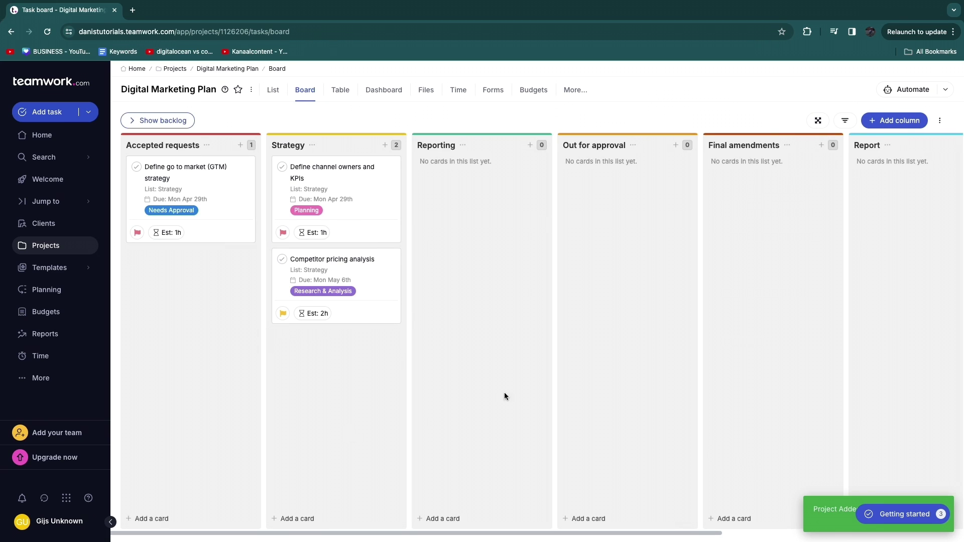
- Review the Digital Marketing Plan project's tasks in the list and table views and open its SEO task list
{"action": "left_click", "coordinate": [277, 95]}
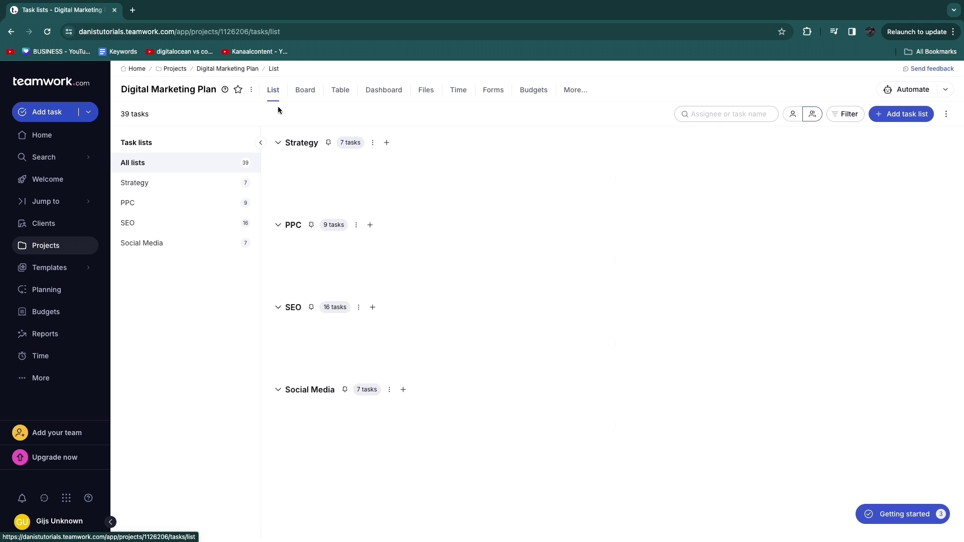
{"action": "left_click", "coordinate": [339, 91]}
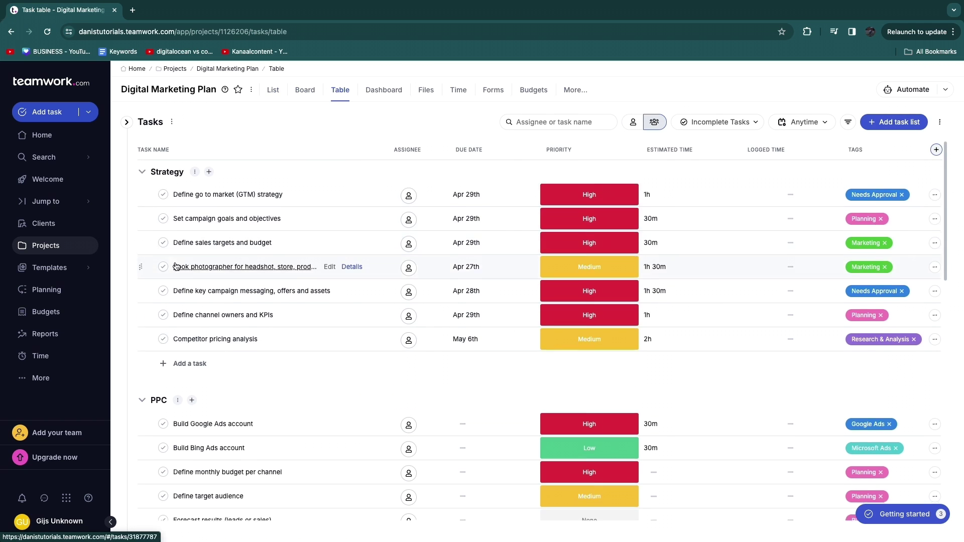
{"action": "scroll", "coordinate": [177, 267], "scroll_direction": "down", "scroll_amount": 15}
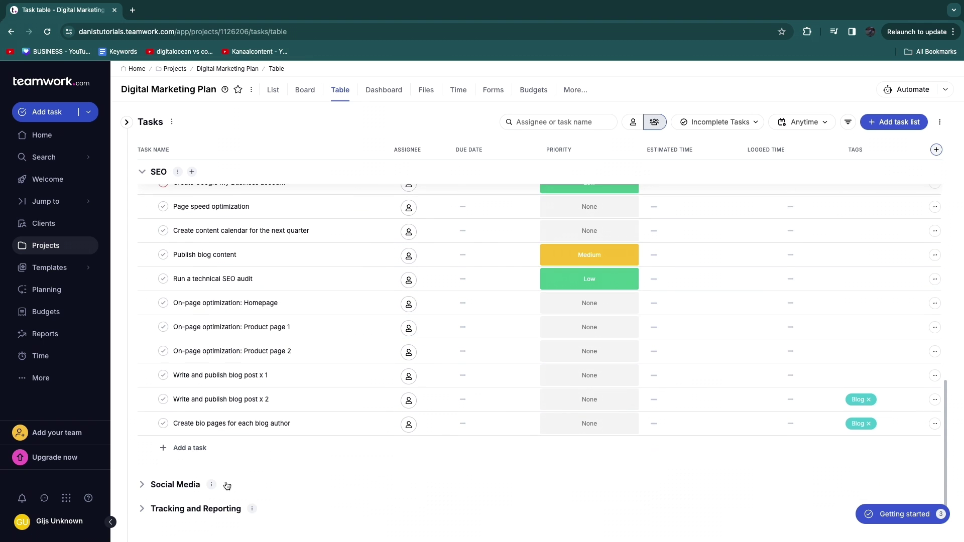
{"action": "scroll", "coordinate": [600, 463], "scroll_direction": "up", "scroll_amount": 3}
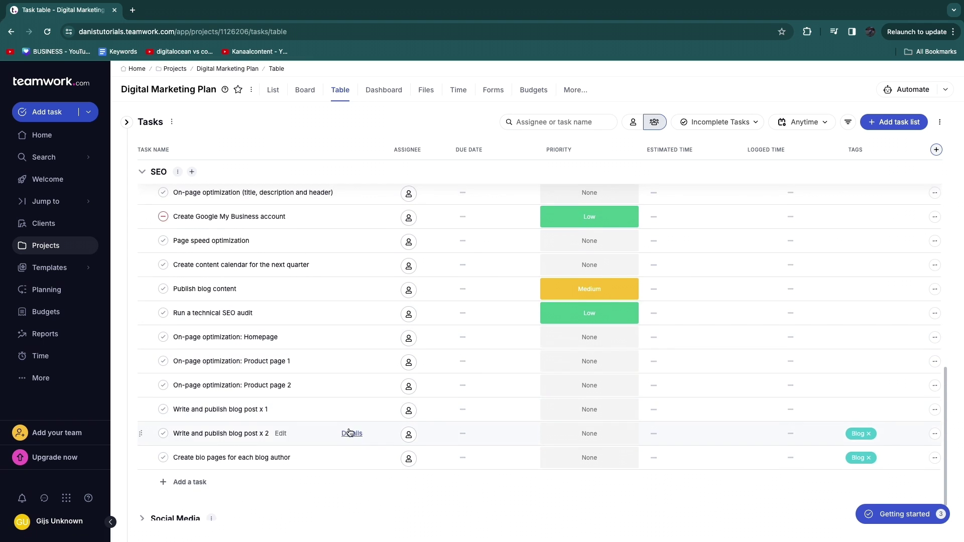
{"action": "scroll", "coordinate": [306, 332], "scroll_direction": "up", "scroll_amount": 5}
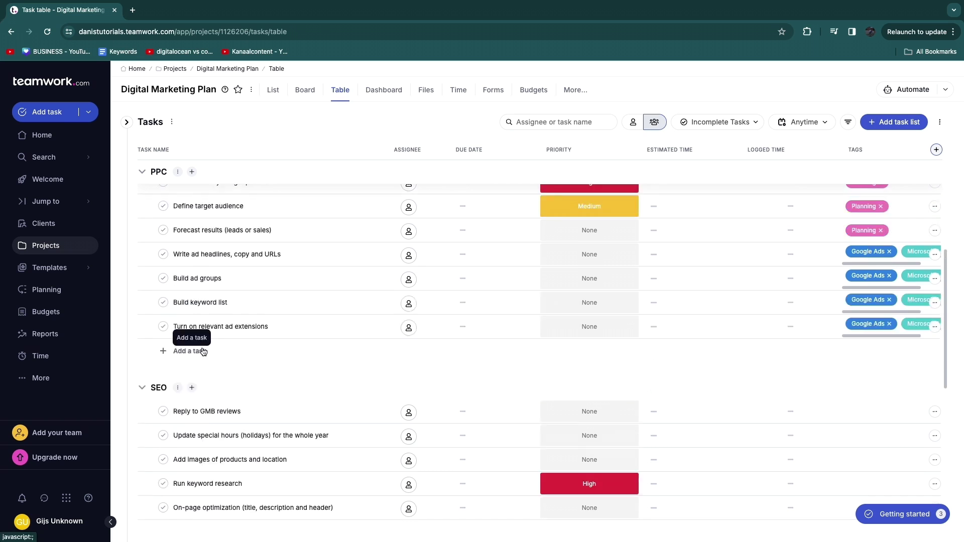
{"action": "left_click", "coordinate": [156, 387]}
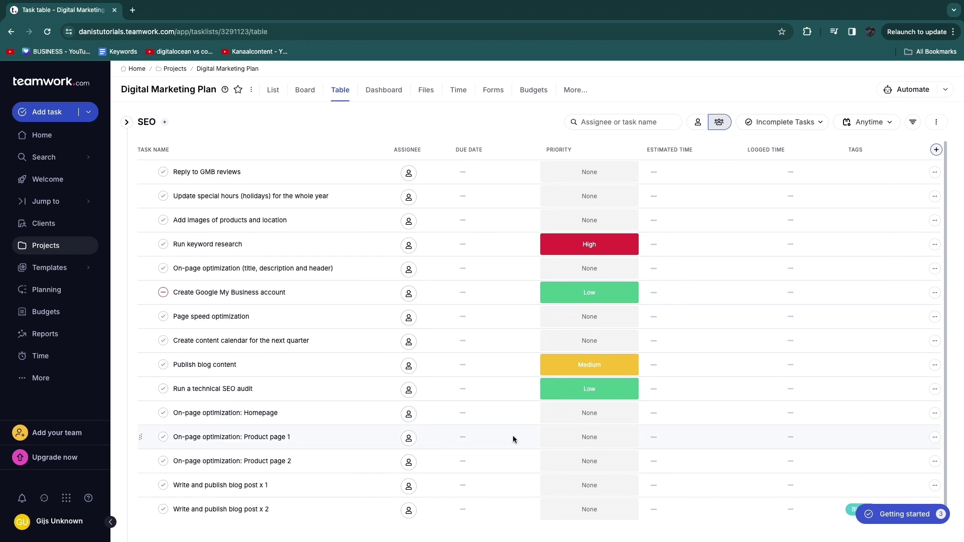
- View the Workload planner and log a billable 30-minute time entry on the Marketing project with the description "km"
{"action": "left_click", "coordinate": [46, 291]}
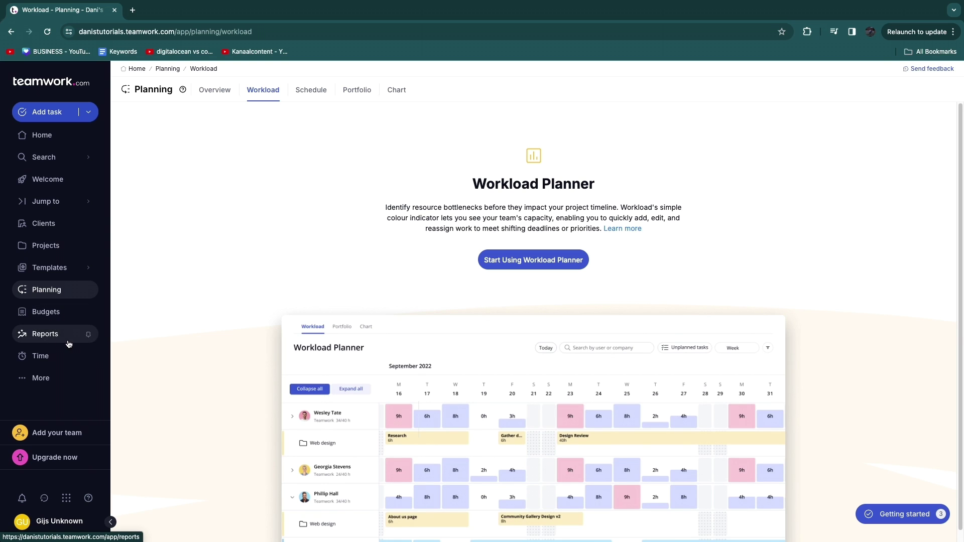
{"action": "left_click", "coordinate": [62, 358]}
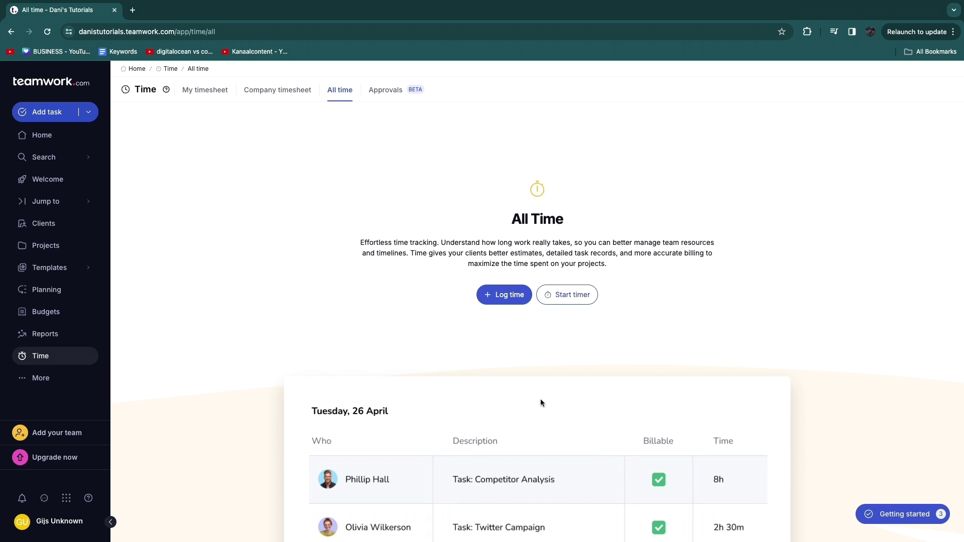
{"action": "left_click", "coordinate": [501, 300]}
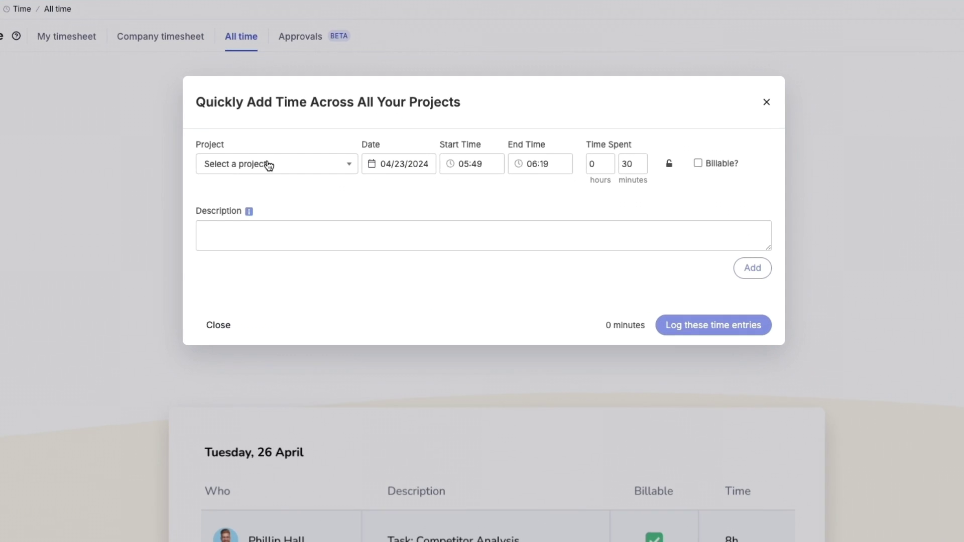
{"action": "left_click", "coordinate": [359, 188]}
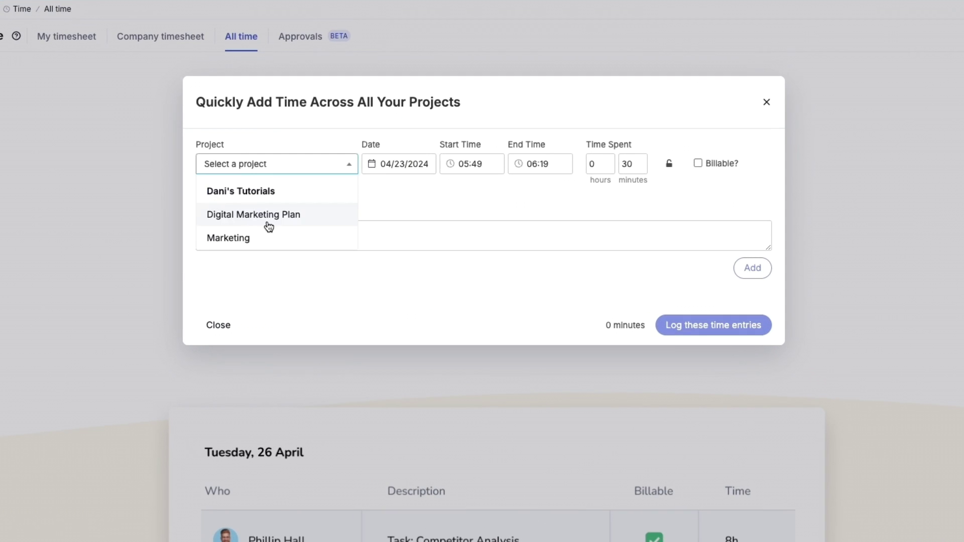
{"action": "left_click", "coordinate": [235, 237]}
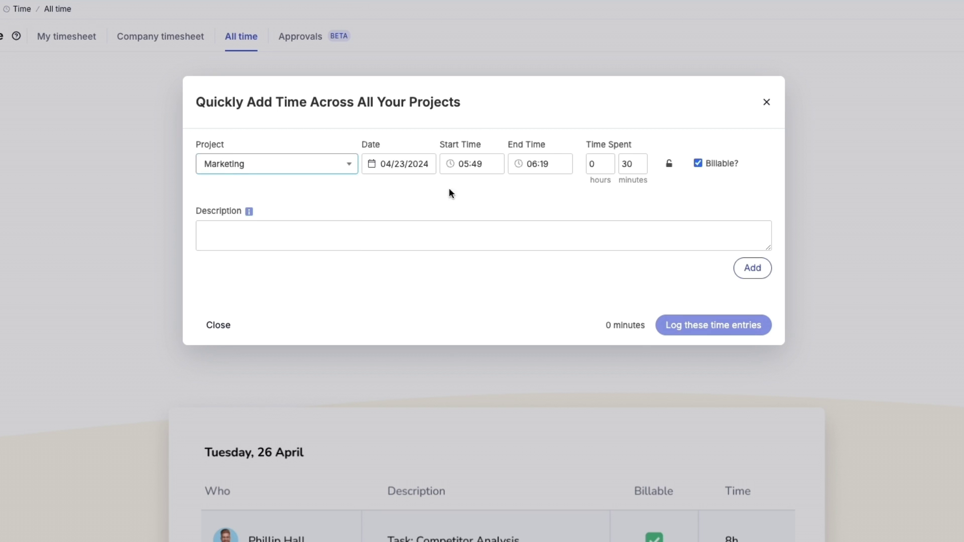
{"action": "left_click_drag", "start_coordinate": [450, 146], "coordinate": [503, 145]}
{"action": "left_click", "coordinate": [503, 145]}
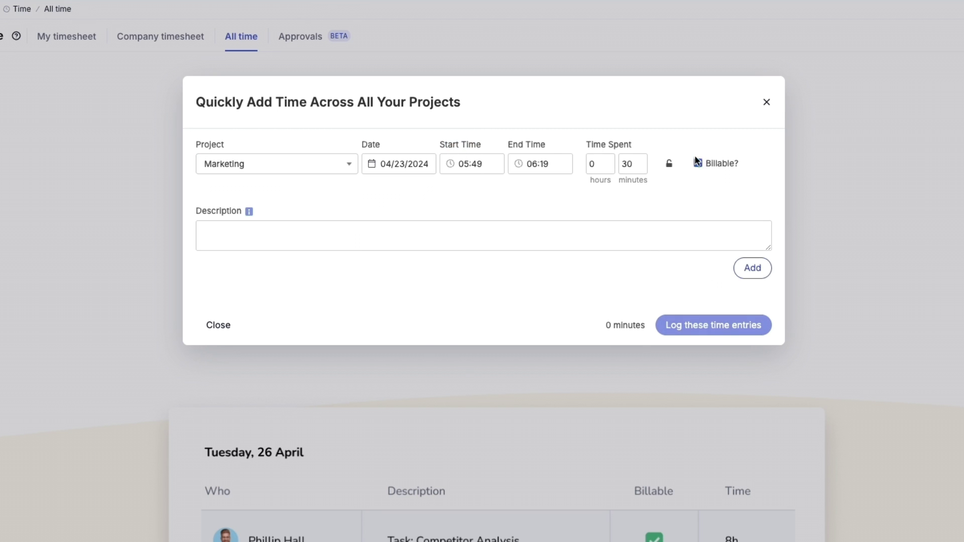
{"action": "left_click", "coordinate": [348, 237]}
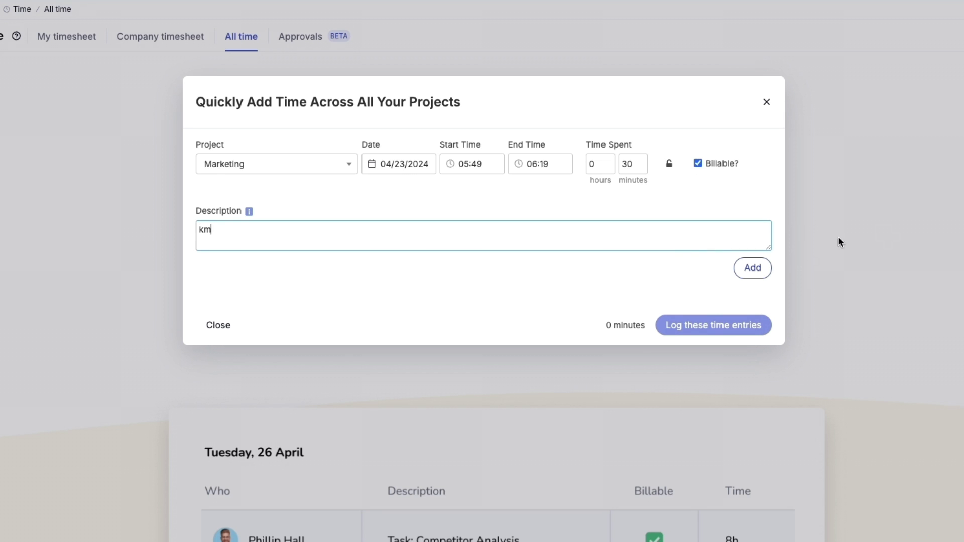
{"action": "left_click", "coordinate": [742, 266]}
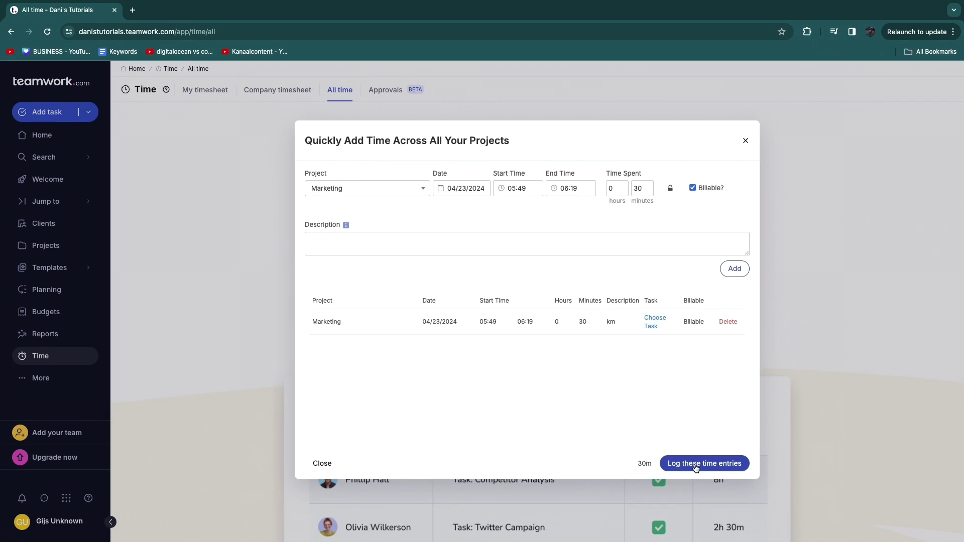
{"action": "left_click", "coordinate": [696, 464]}
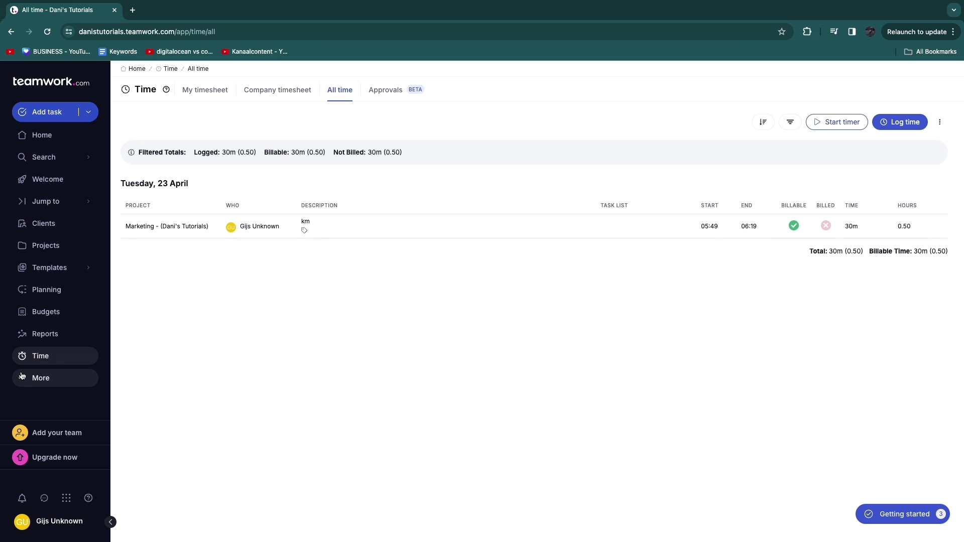
- Look through the additional workspace sections, the Quick add options and the team invitation form, closing each without changes
{"action": "left_click", "coordinate": [40, 378]}
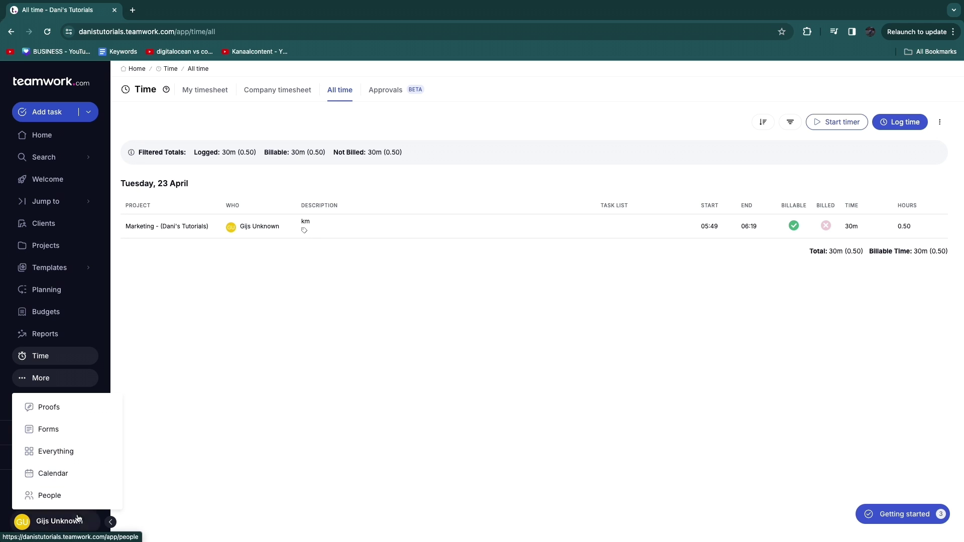
{"action": "left_click", "coordinate": [171, 465]}
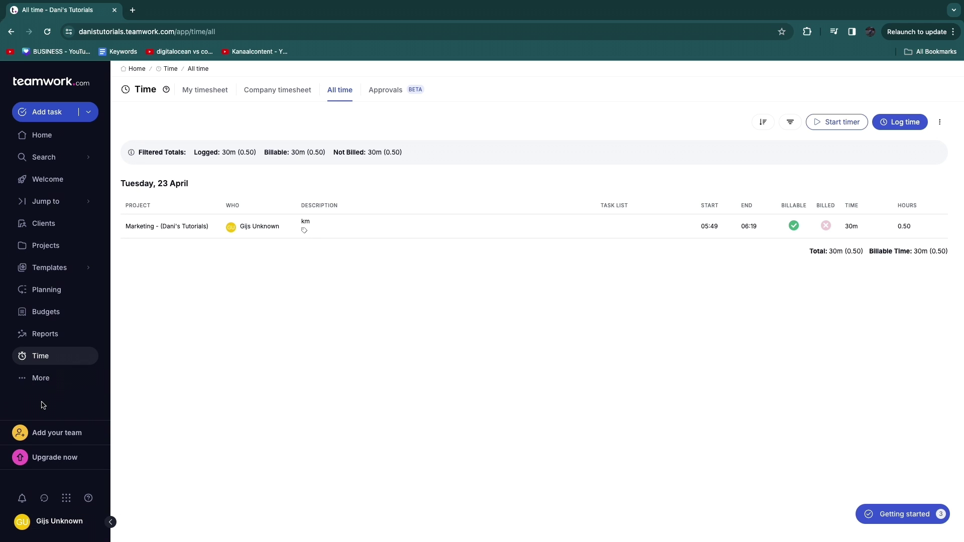
{"action": "left_click", "coordinate": [95, 116]}
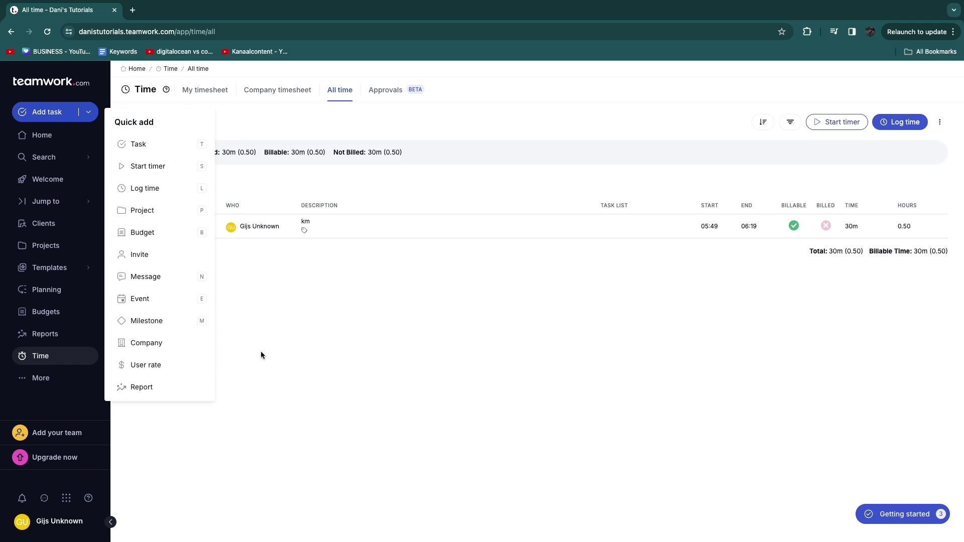
{"action": "left_click", "coordinate": [273, 443]}
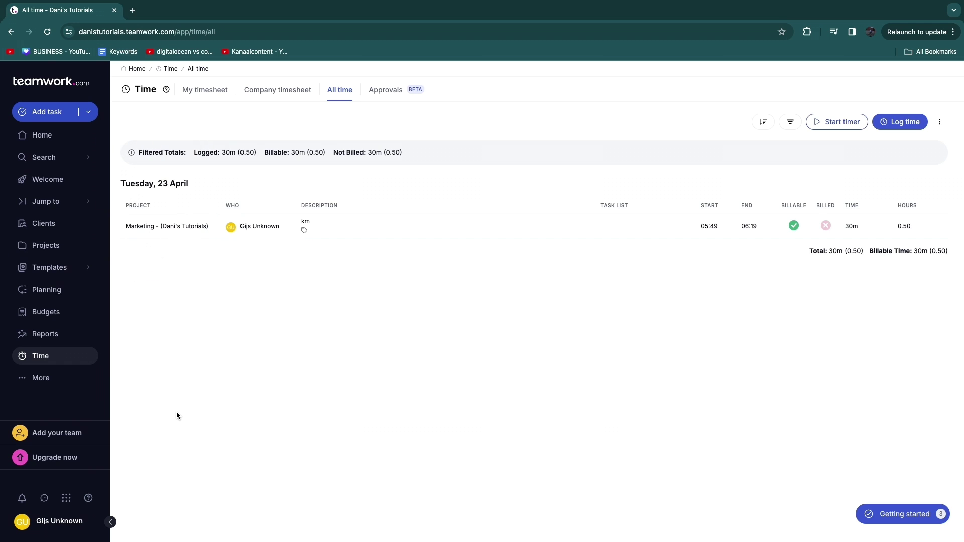
{"action": "left_click", "coordinate": [70, 432]}
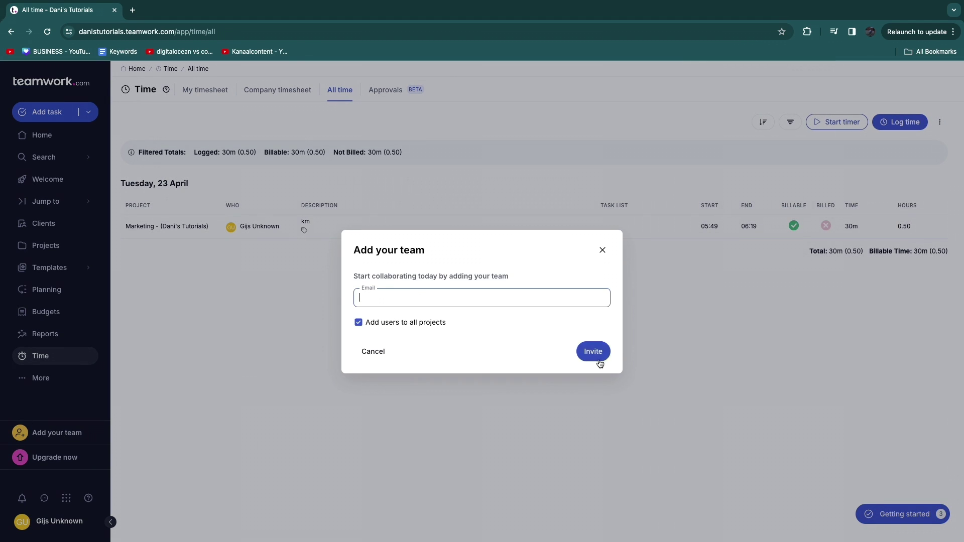
{"action": "left_click", "coordinate": [603, 249]}
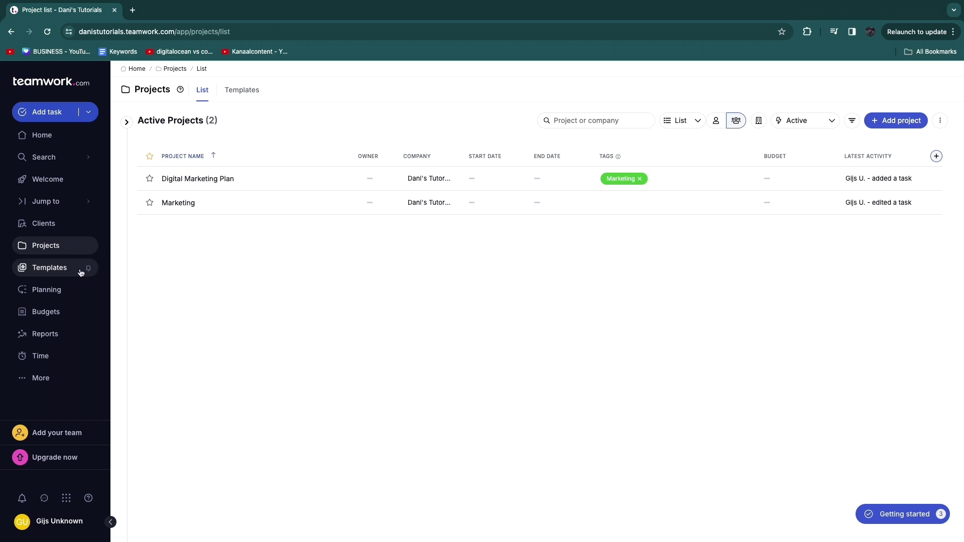
- Open the Digital Marketing Plan project and set the account owner as its project owner
{"action": "left_click", "coordinate": [196, 178]}
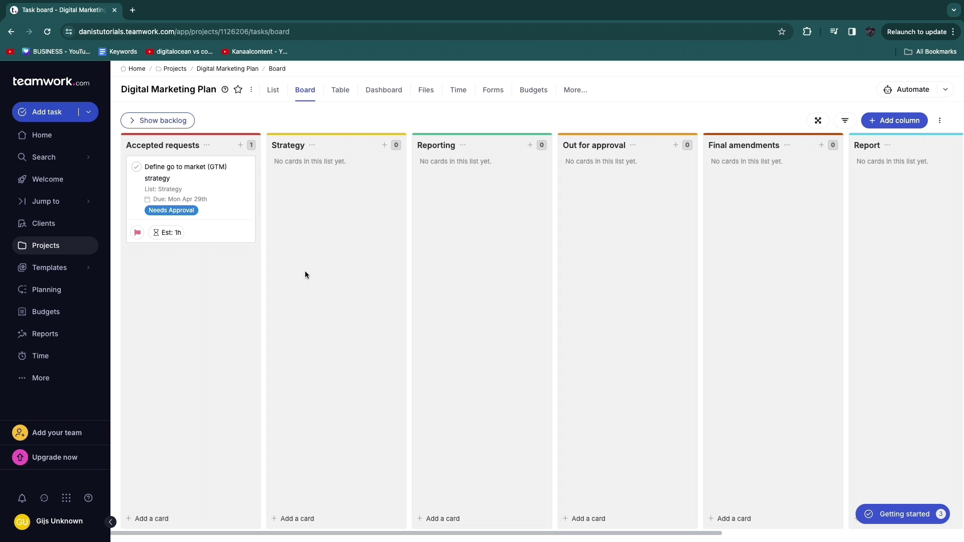
{"action": "left_click", "coordinate": [251, 90]}
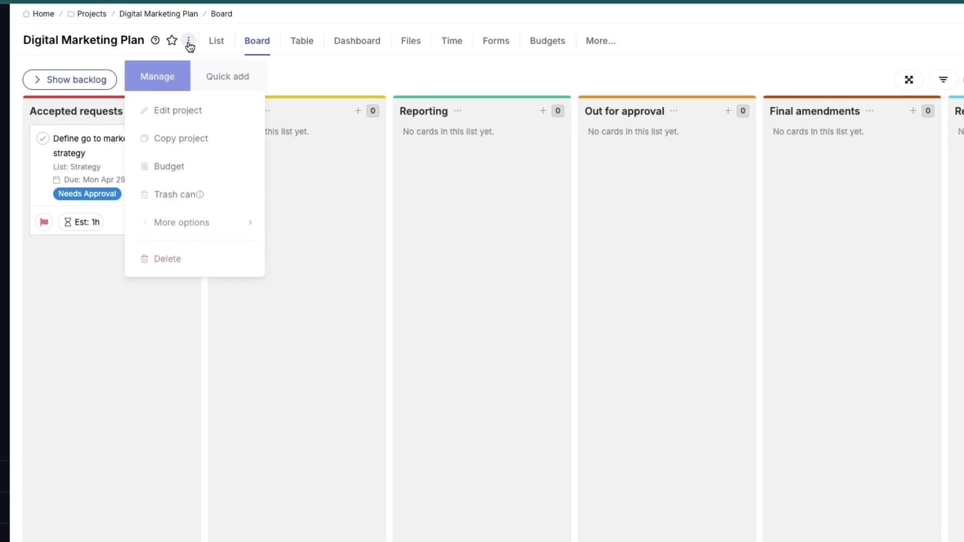
{"action": "mouse_move", "coordinate": [182, 232]}
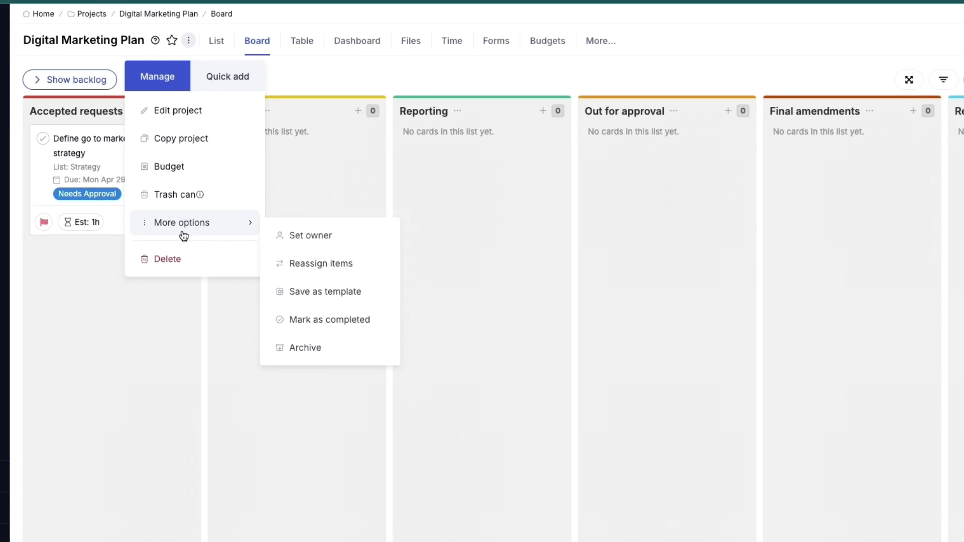
{"action": "left_click", "coordinate": [296, 242]}
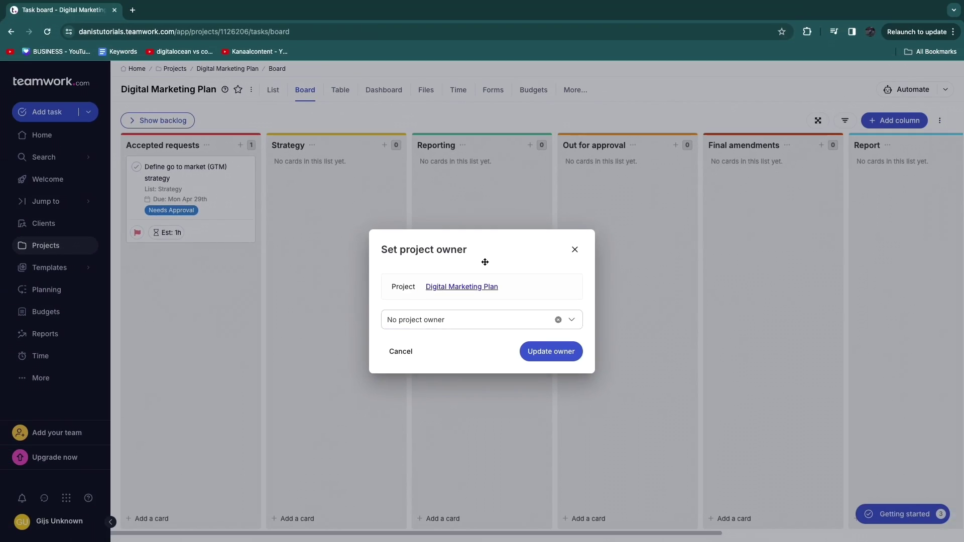
{"action": "left_click", "coordinate": [401, 319]}
{"action": "left_click", "coordinate": [415, 364]}
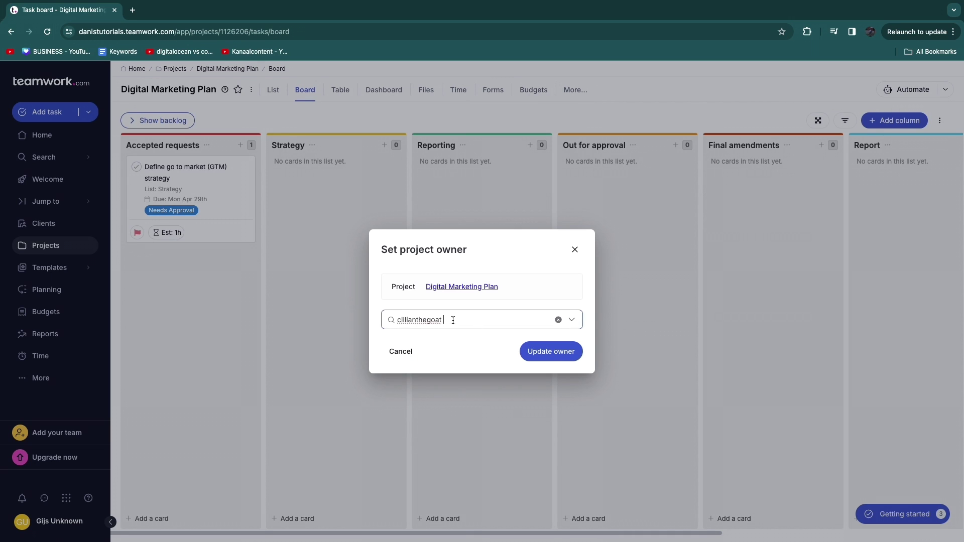
{"action": "left_click", "coordinate": [438, 322]}
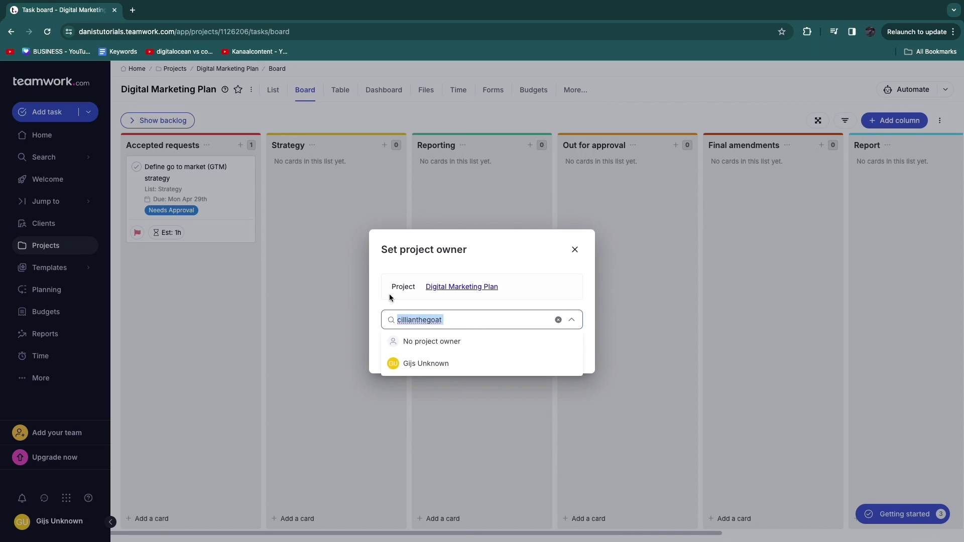
{"action": "left_click", "coordinate": [391, 298]}
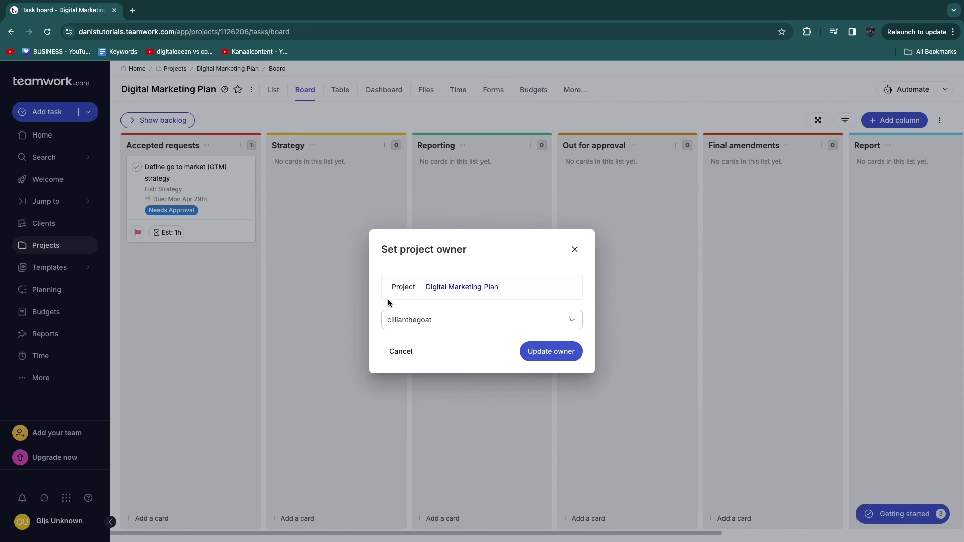
{"action": "left_click", "coordinate": [556, 351]}
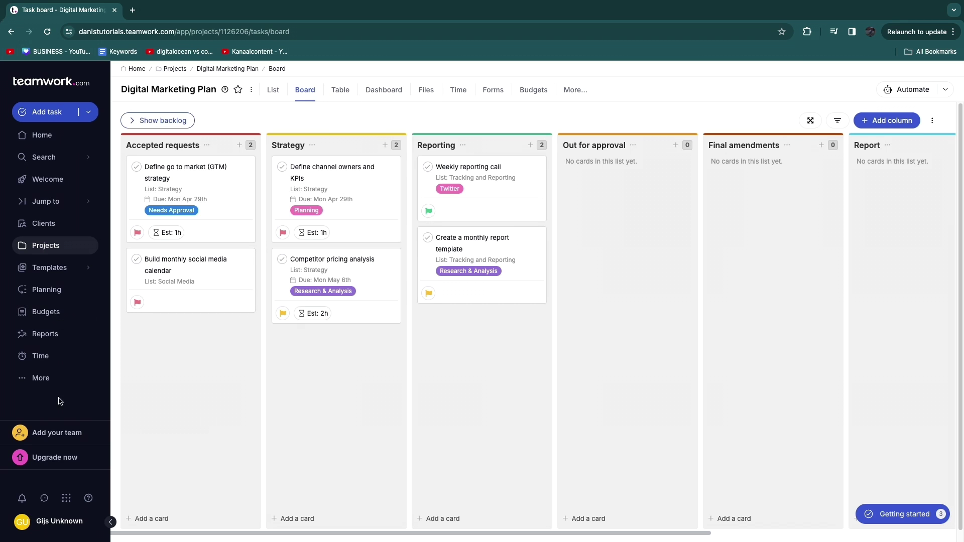
- Open the upgrade pricing page and compare the Deliver, Grow and Scale plans
{"action": "left_click", "coordinate": [56, 459]}
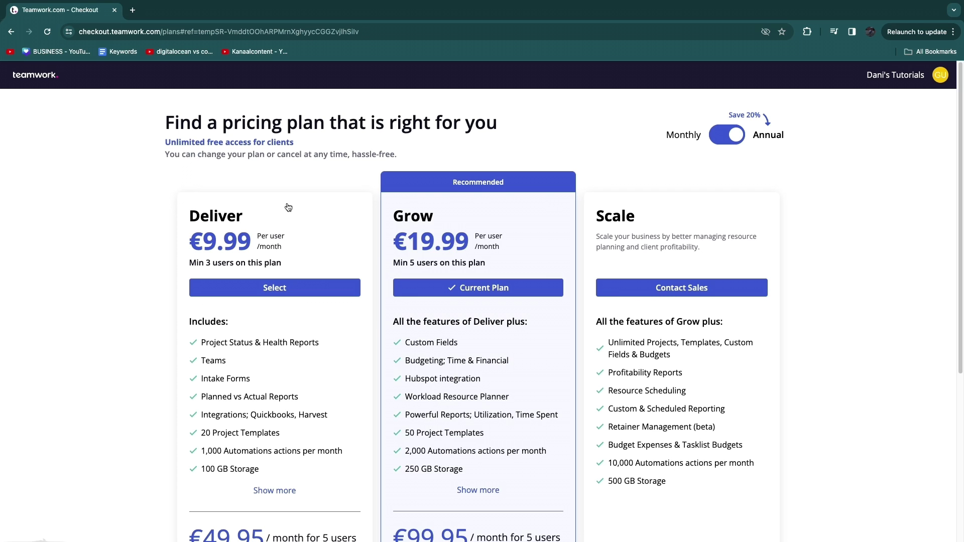
{"action": "scroll", "coordinate": [337, 307], "scroll_direction": "down", "scroll_amount": 5}
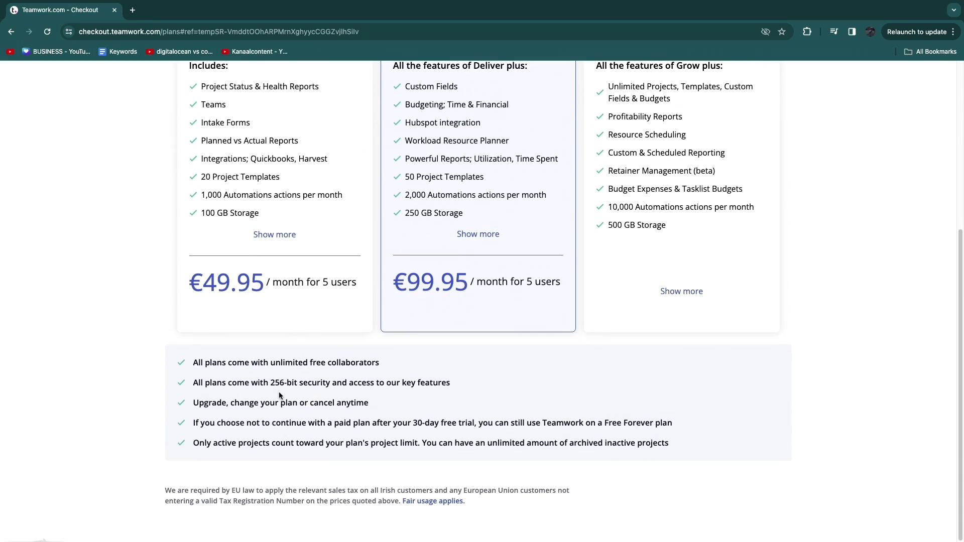
{"action": "scroll", "coordinate": [528, 400], "scroll_direction": "up", "scroll_amount": 4}
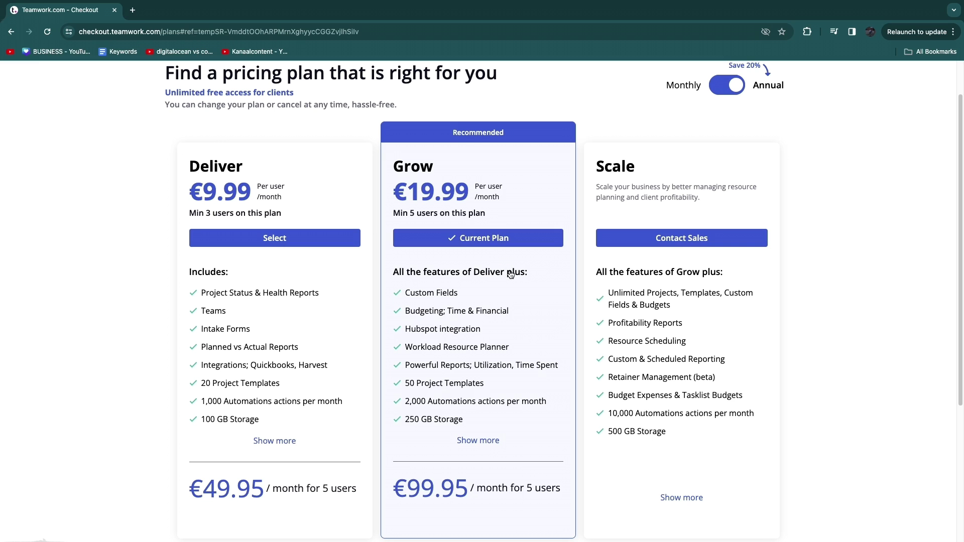
{"action": "scroll", "coordinate": [452, 251], "scroll_direction": "up", "scroll_amount": 2}
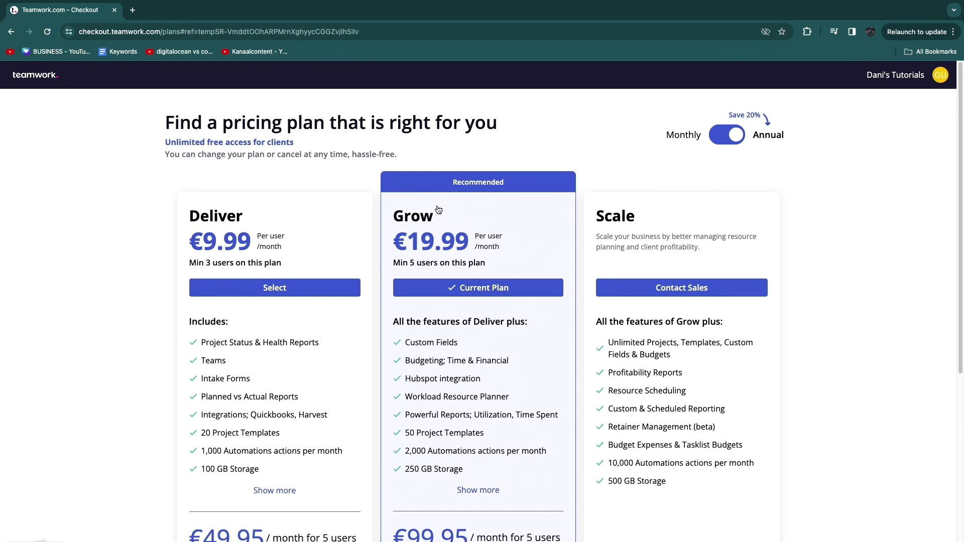
{"action": "left_click_drag", "start_coordinate": [436, 182], "coordinate": [516, 185]}
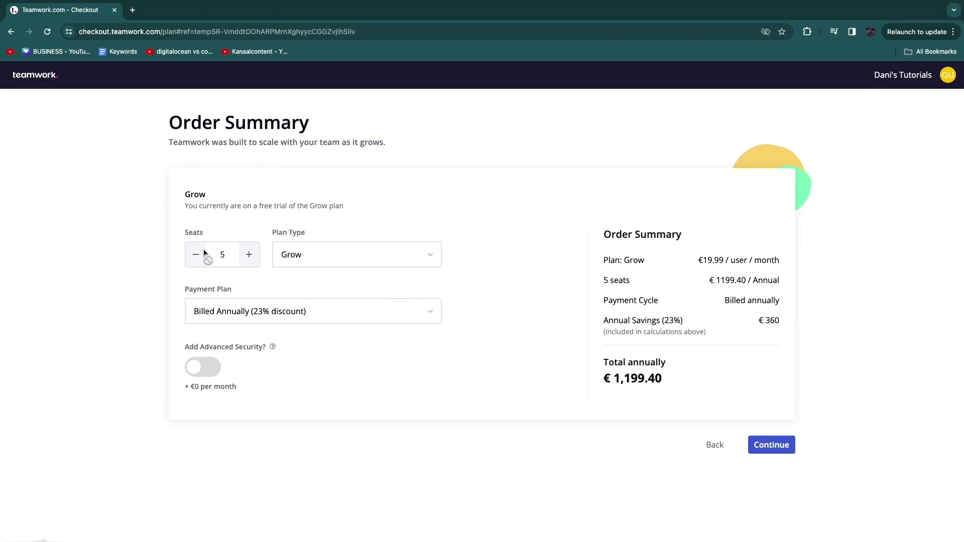
- Try 6 seats in the Grow order, restore 5 seats, keep the Grow plan type and return to the pricing plans
{"action": "left_click", "coordinate": [252, 257]}
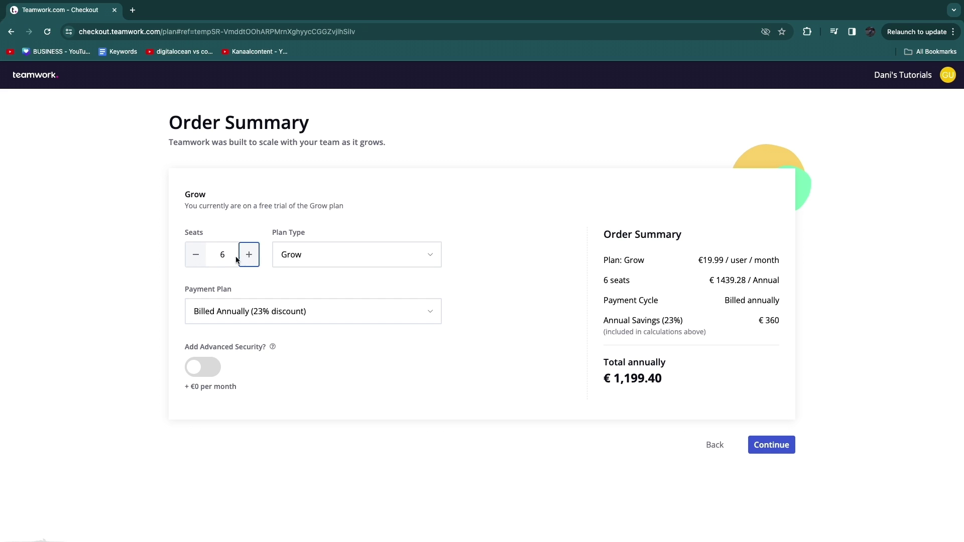
{"action": "left_click", "coordinate": [195, 255]}
{"action": "left_click", "coordinate": [330, 254]}
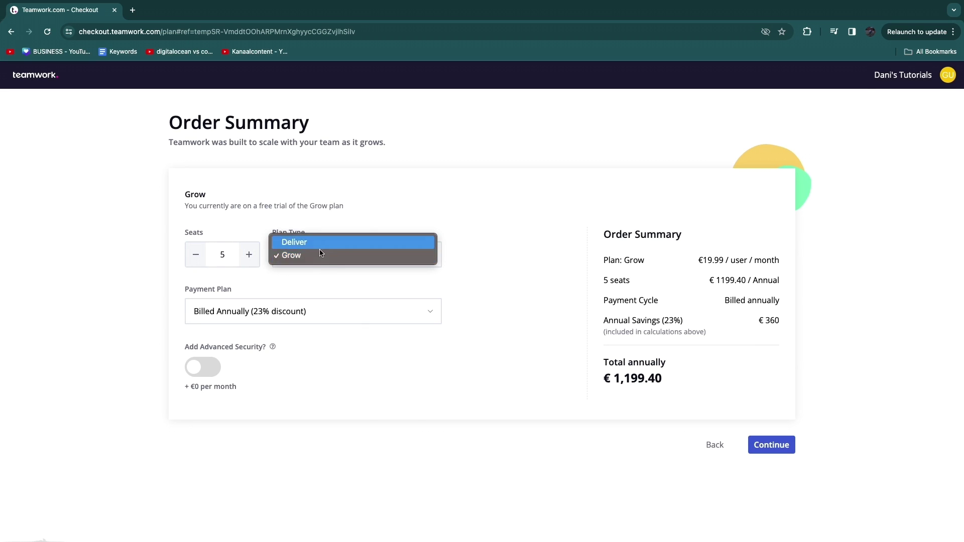
{"action": "left_click", "coordinate": [319, 256]}
{"action": "left_click_drag", "start_coordinate": [199, 291], "coordinate": [269, 288]}
{"action": "left_click", "coordinate": [270, 288]}
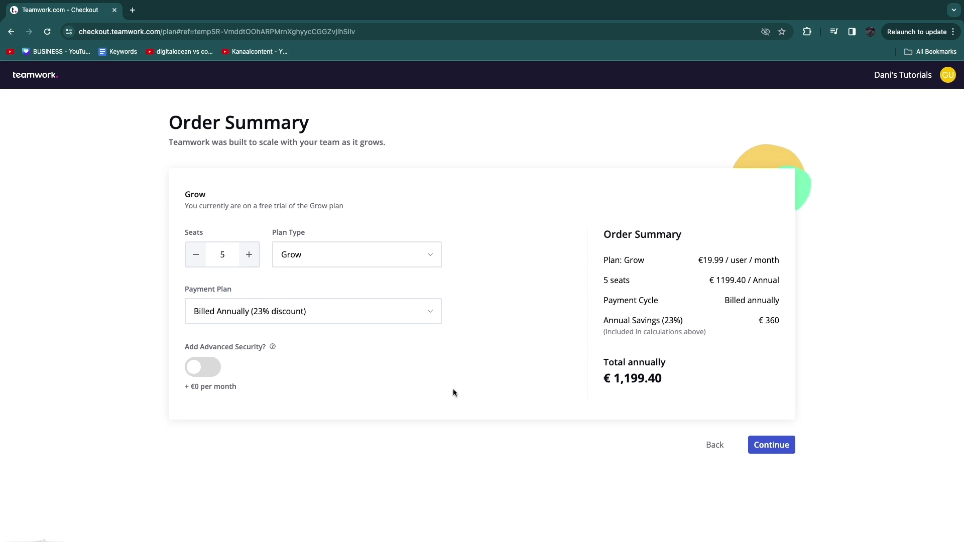
{"action": "left_click", "coordinate": [718, 446]}
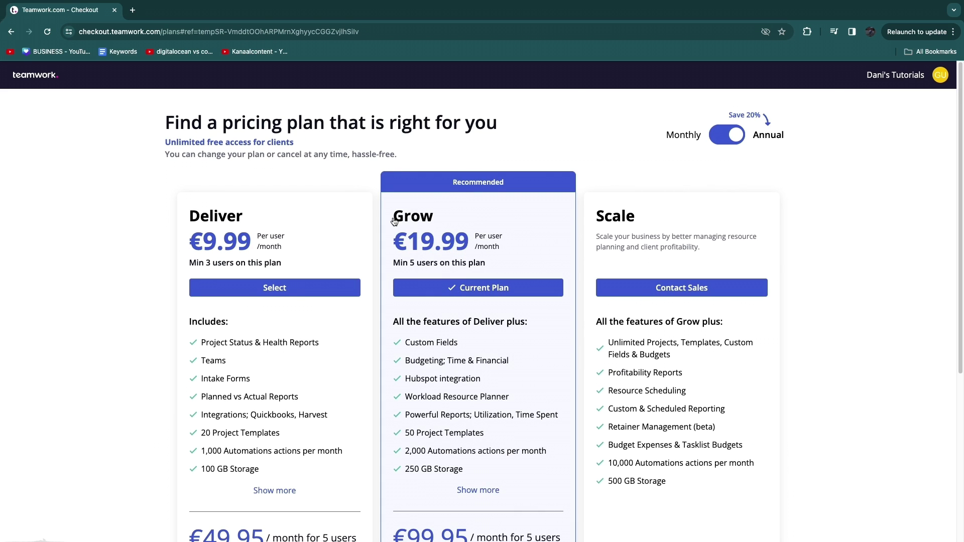
- Review the pricing plans again, go back to the subscription settings and dismiss the notification request
{"action": "scroll", "coordinate": [381, 238], "scroll_direction": "down", "scroll_amount": 3}
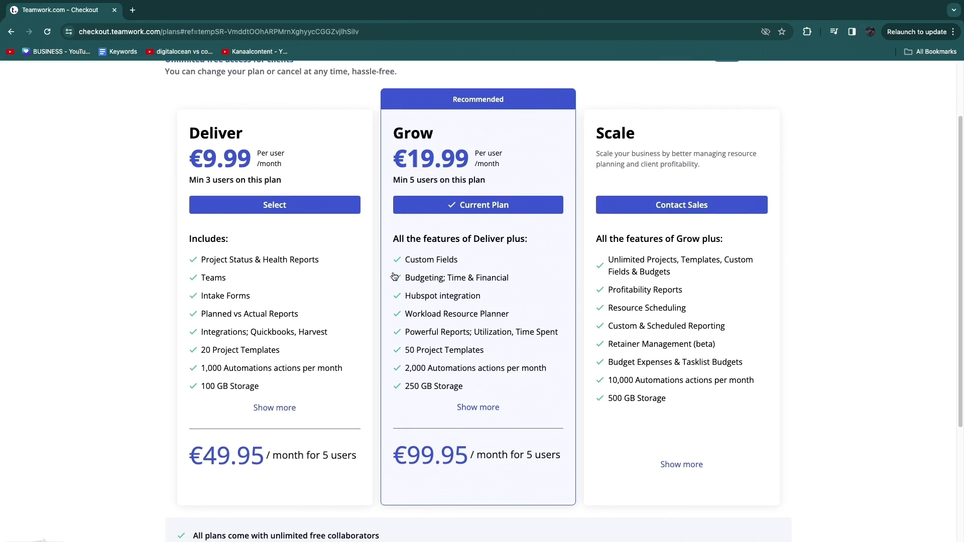
{"action": "scroll", "coordinate": [307, 249], "scroll_direction": "up", "scroll_amount": 3}
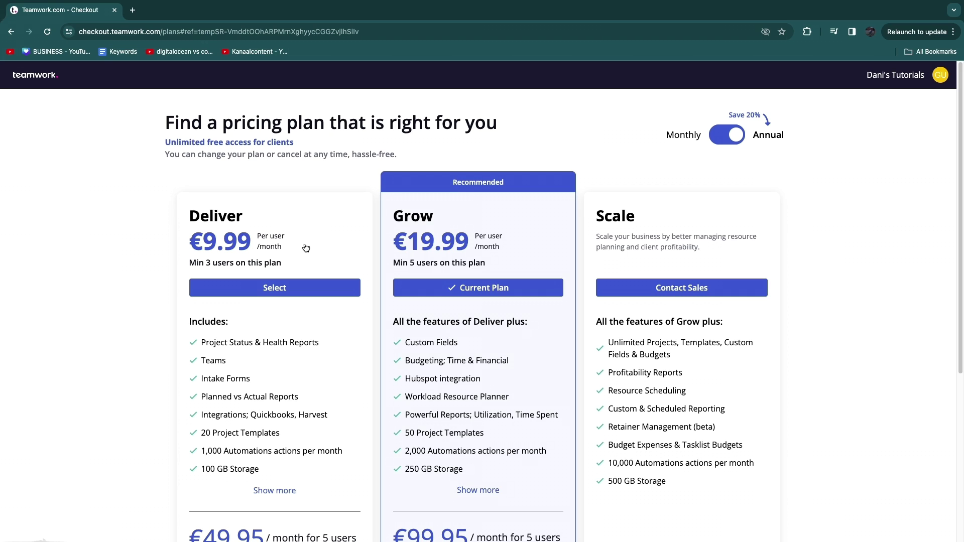
{"action": "key", "text": "super+Left"}
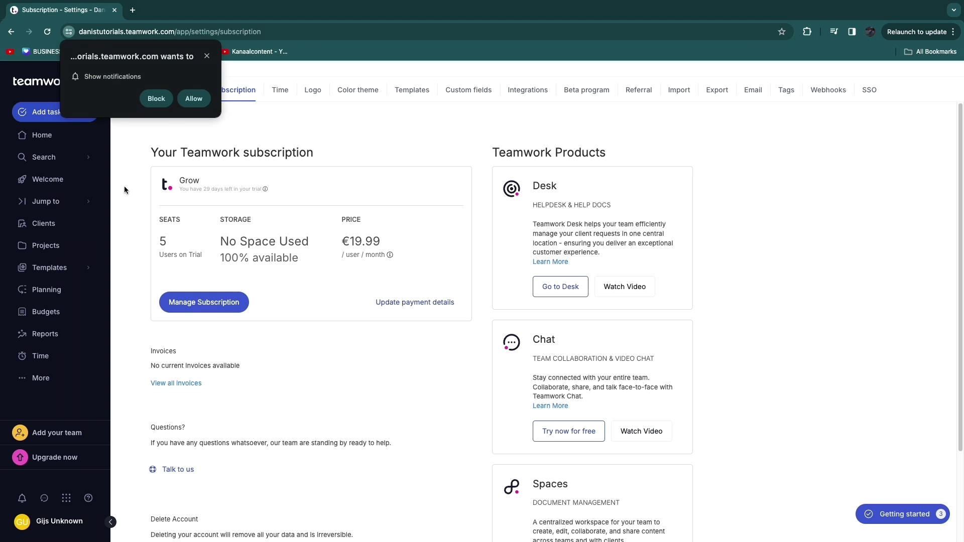
{"action": "left_click", "coordinate": [207, 55]}
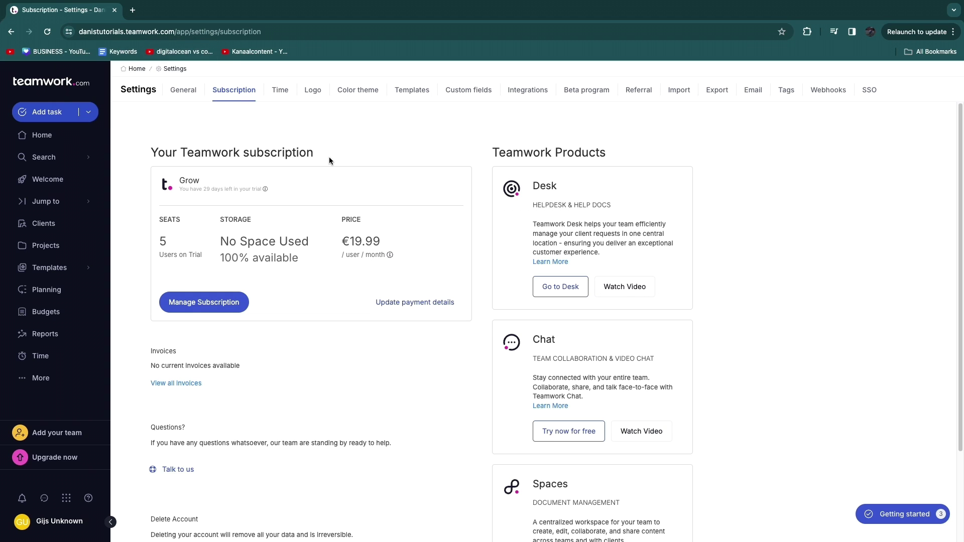